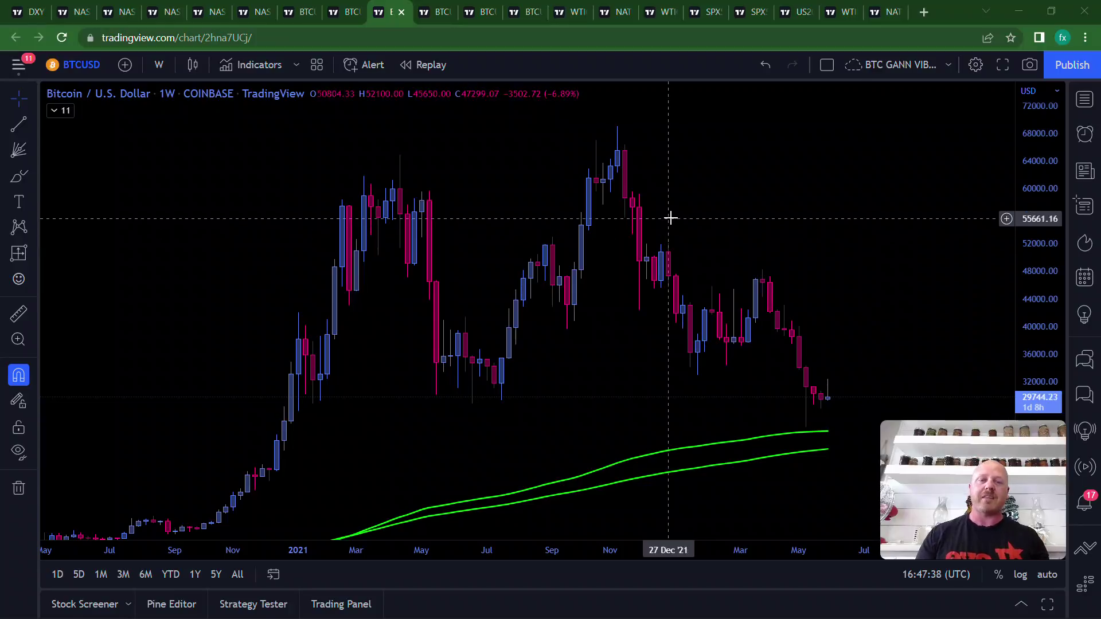
Step: Draw a trend line from the 69000 high of 08 Nov '21 down to the low of 09 May '22
left_click_drag(693, 179, 654, 177)
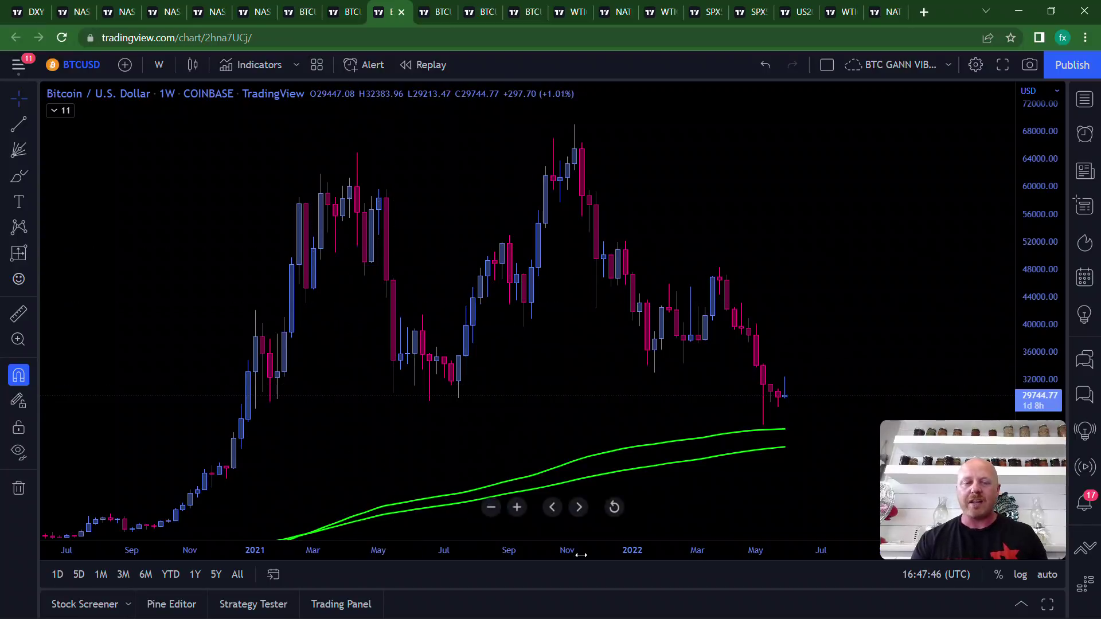
scroll(505, 551, "up", 2)
scroll(505, 554, "down", 2)
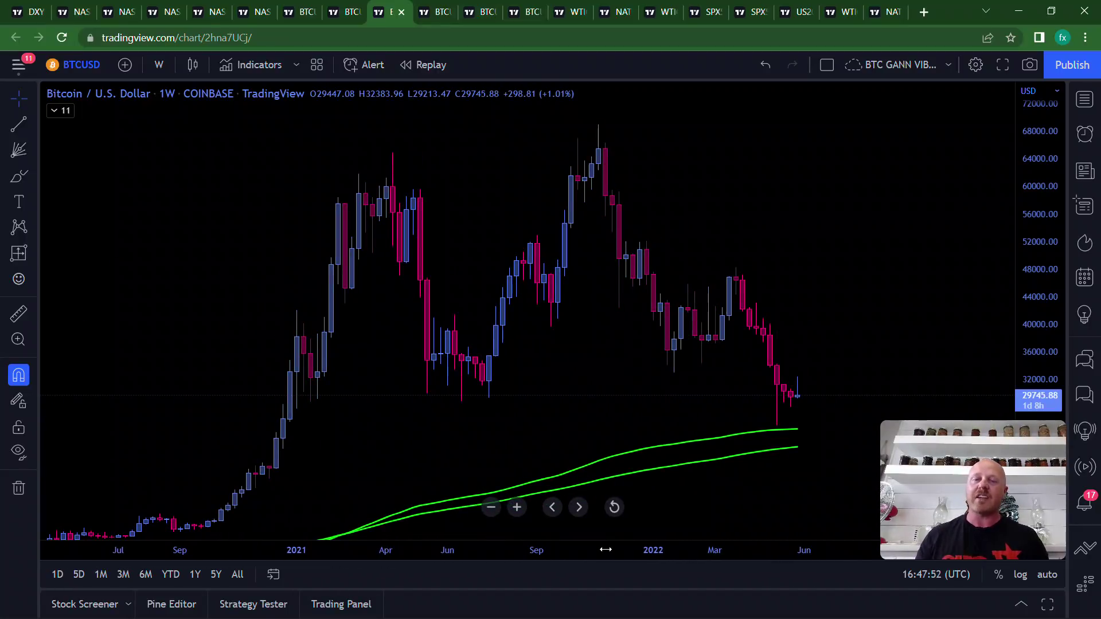
scroll(605, 549, "up", 2)
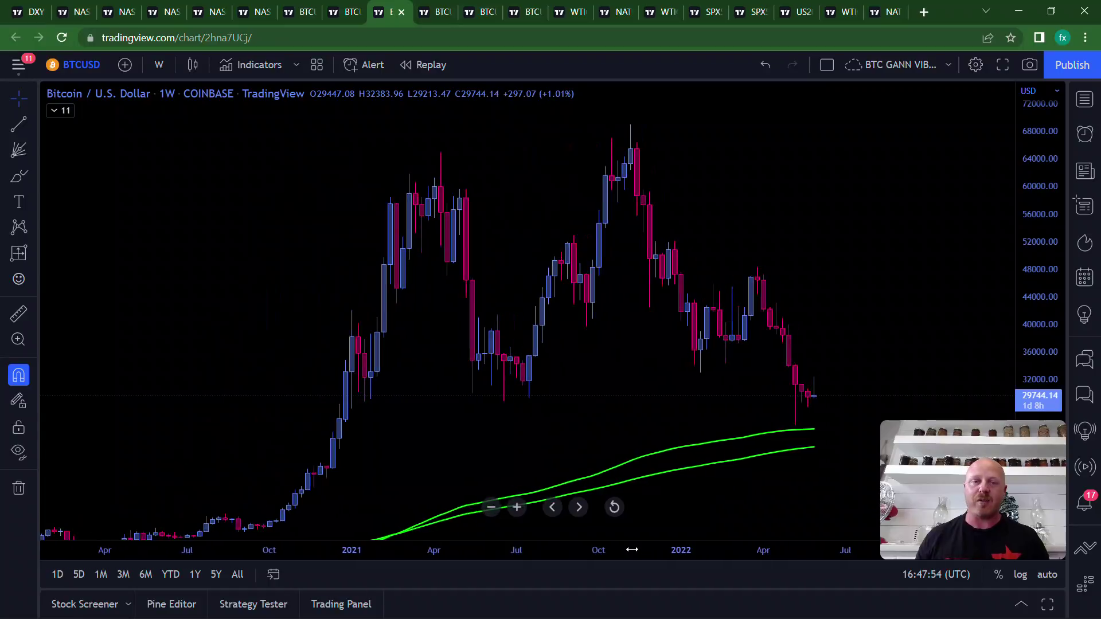
scroll(573, 548, "up", 1)
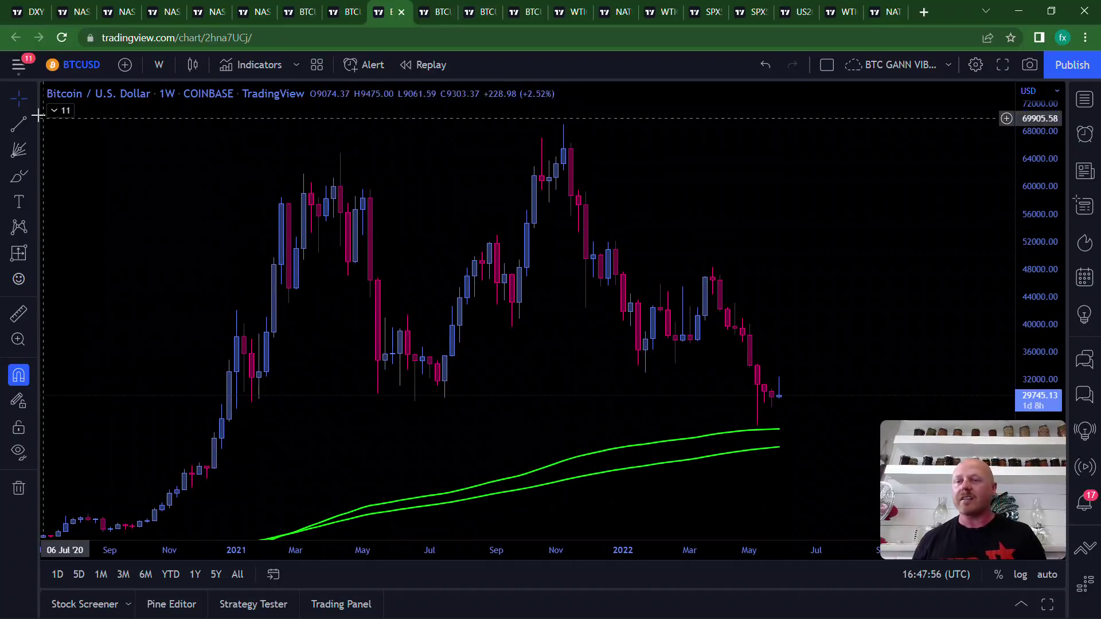
left_click(19, 125)
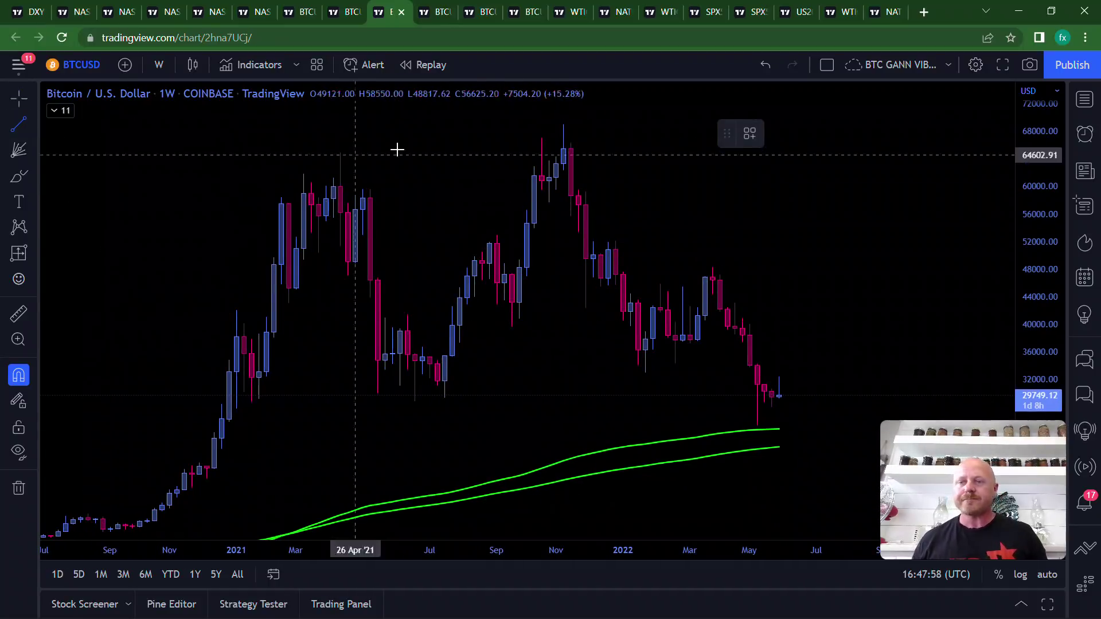
left_click(566, 118)
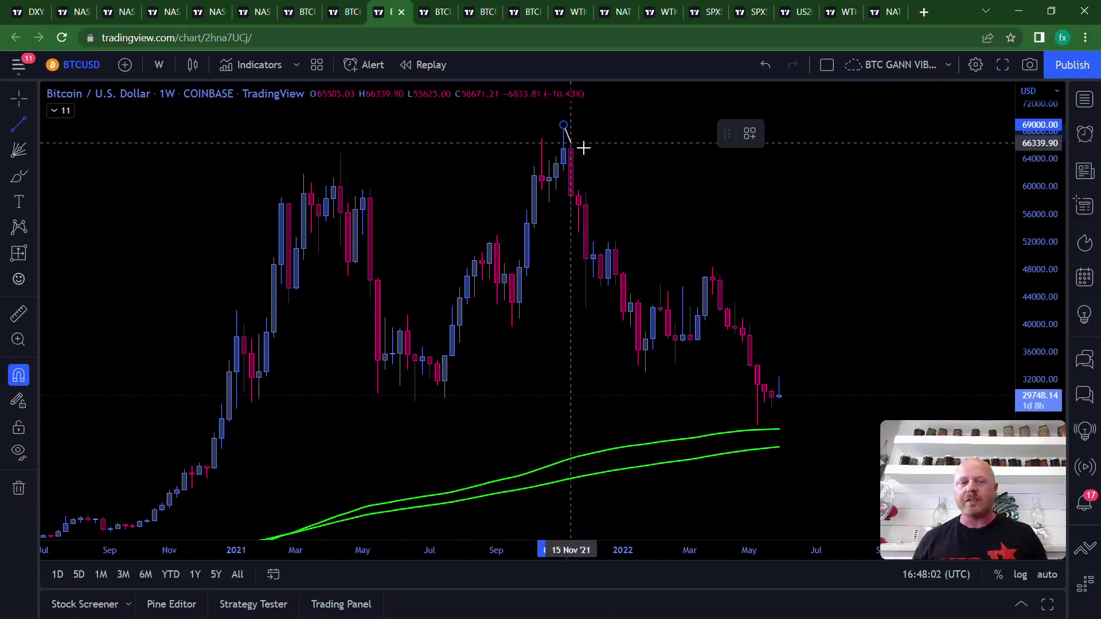
left_click(757, 424)
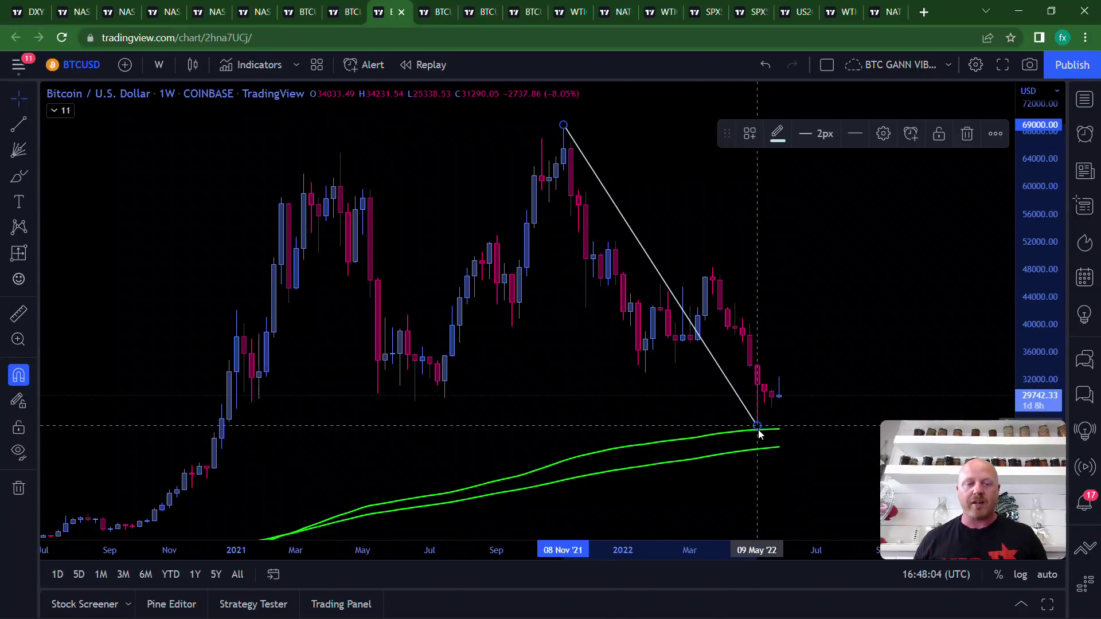
left_click(857, 258)
Step: Add horizontal lines at the trend line's 69000 high and at its May 2022 low
left_click_drag(857, 258, 791, 264)
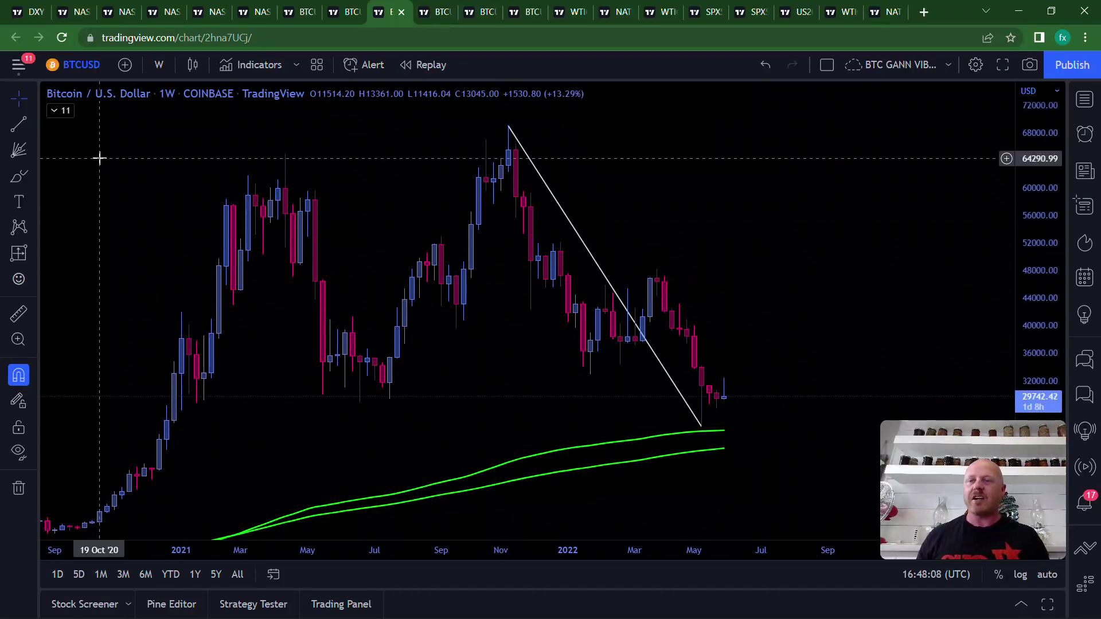
left_click(31, 126)
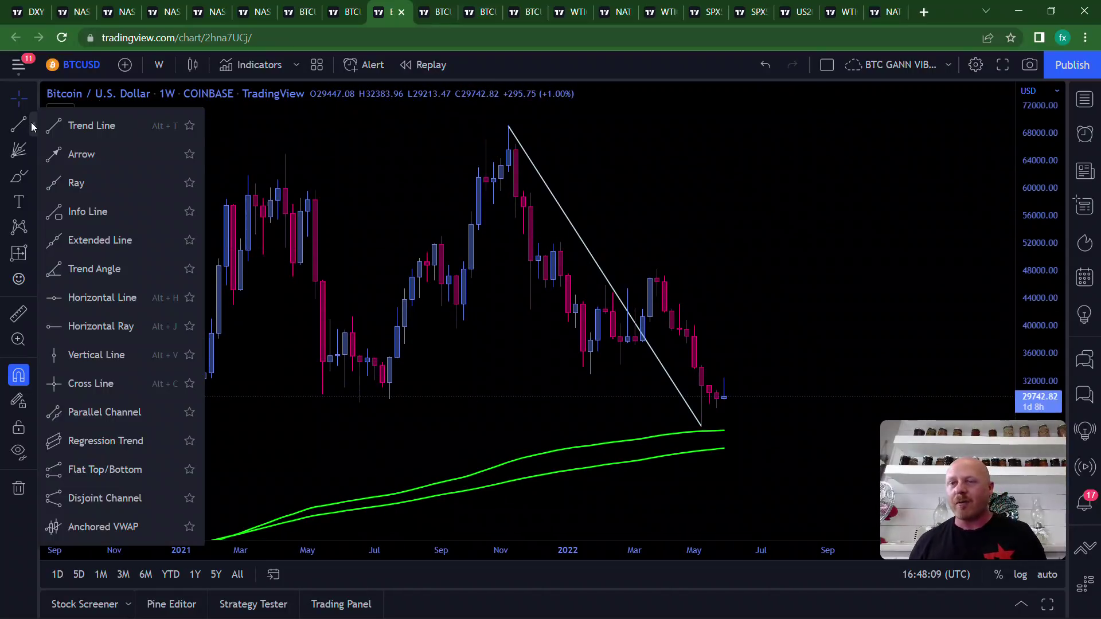
left_click(100, 300)
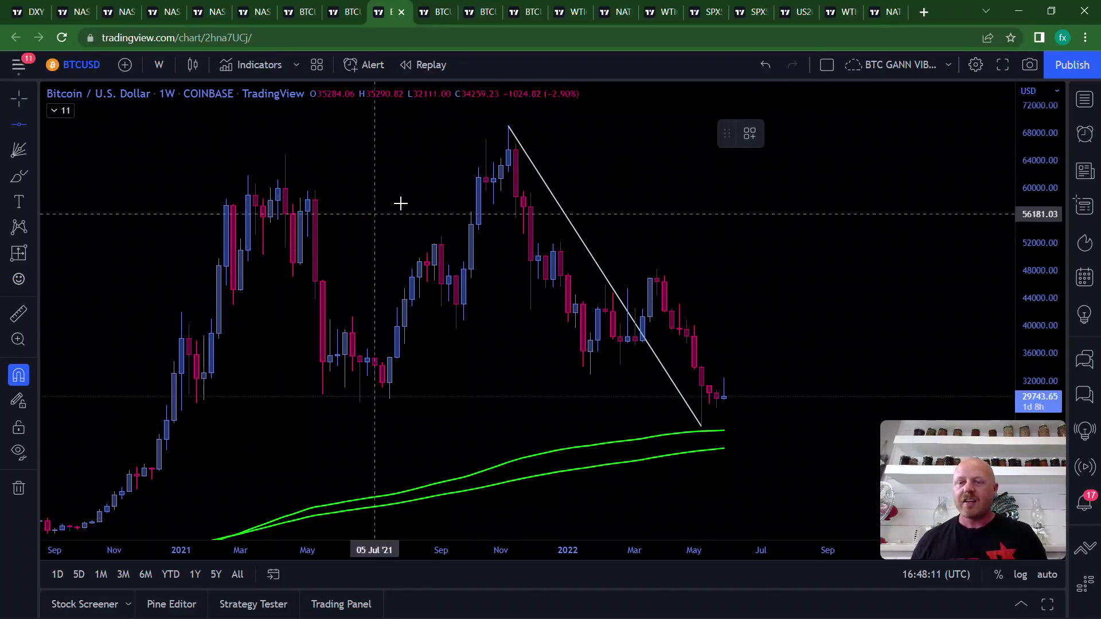
left_click(519, 126)
left_click(19, 125)
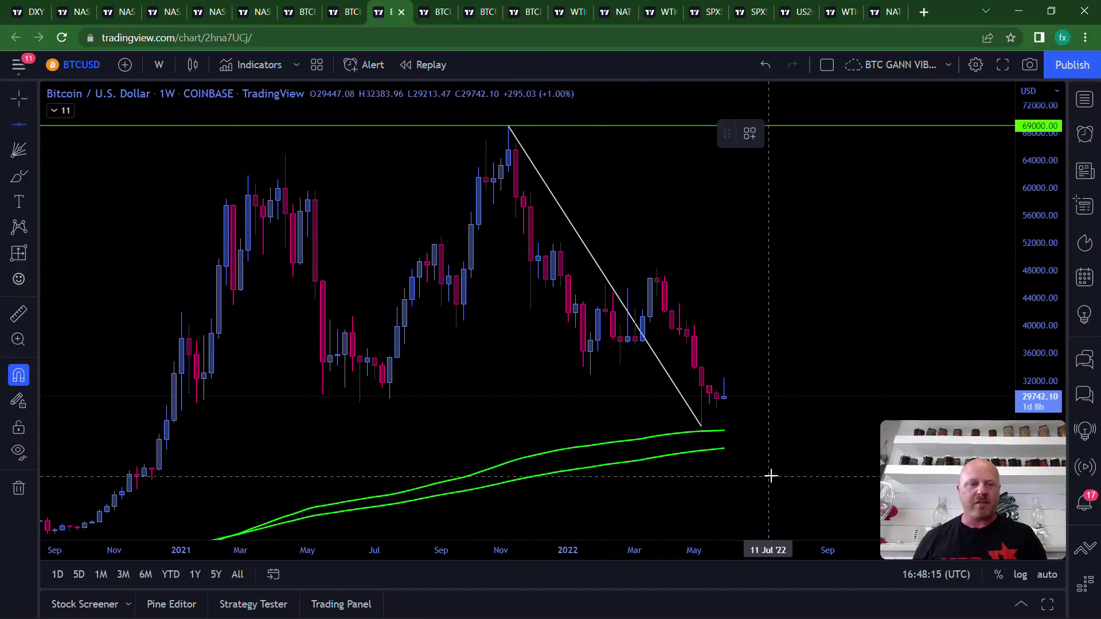
left_click(701, 431)
Step: Add vertical lines through the trend line's endpoints at 08 Nov '21 and 09 May '22
left_click(34, 125)
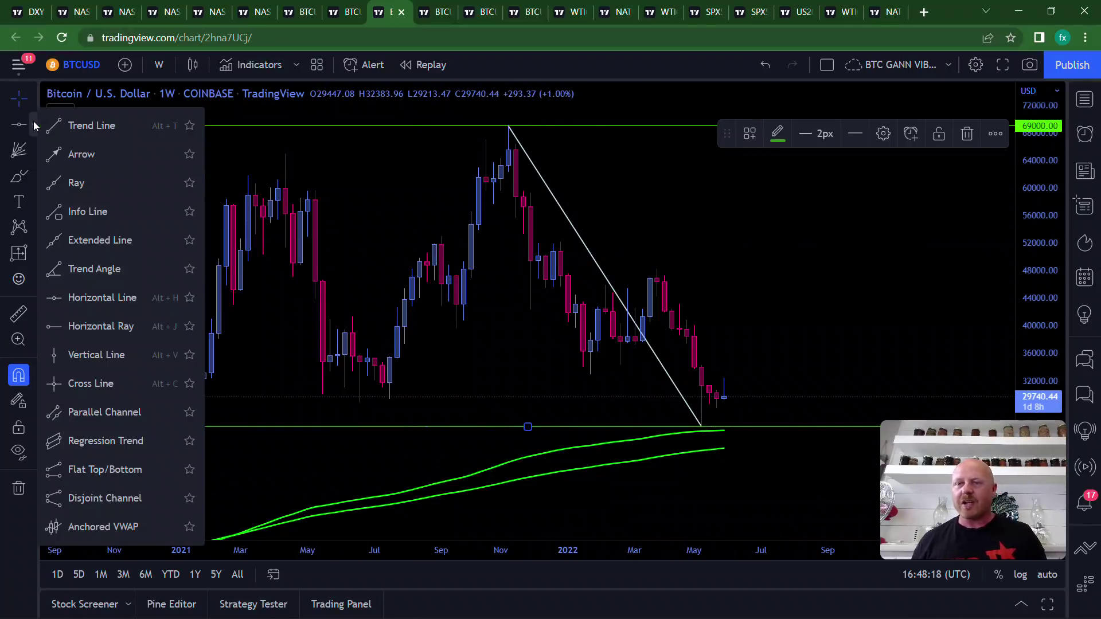
left_click(94, 363)
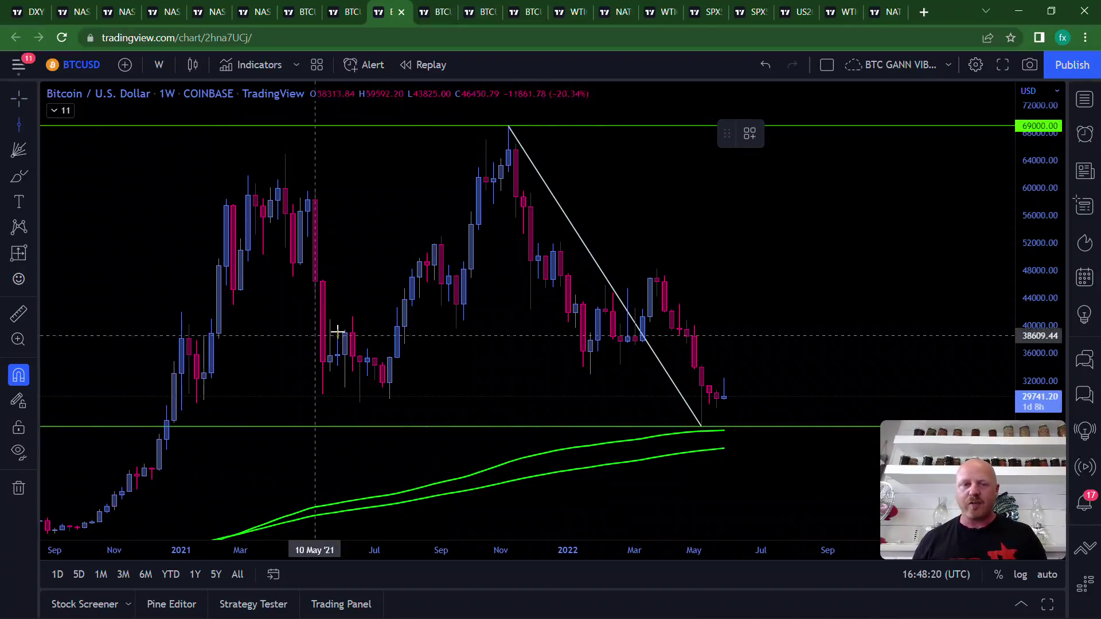
left_click(508, 250)
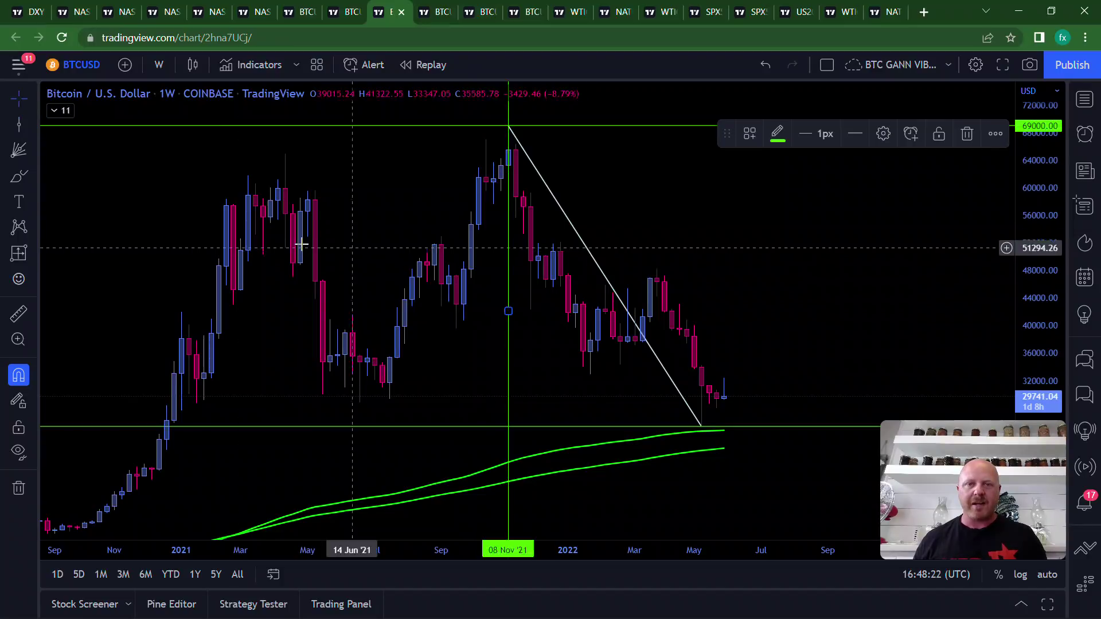
left_click(24, 127)
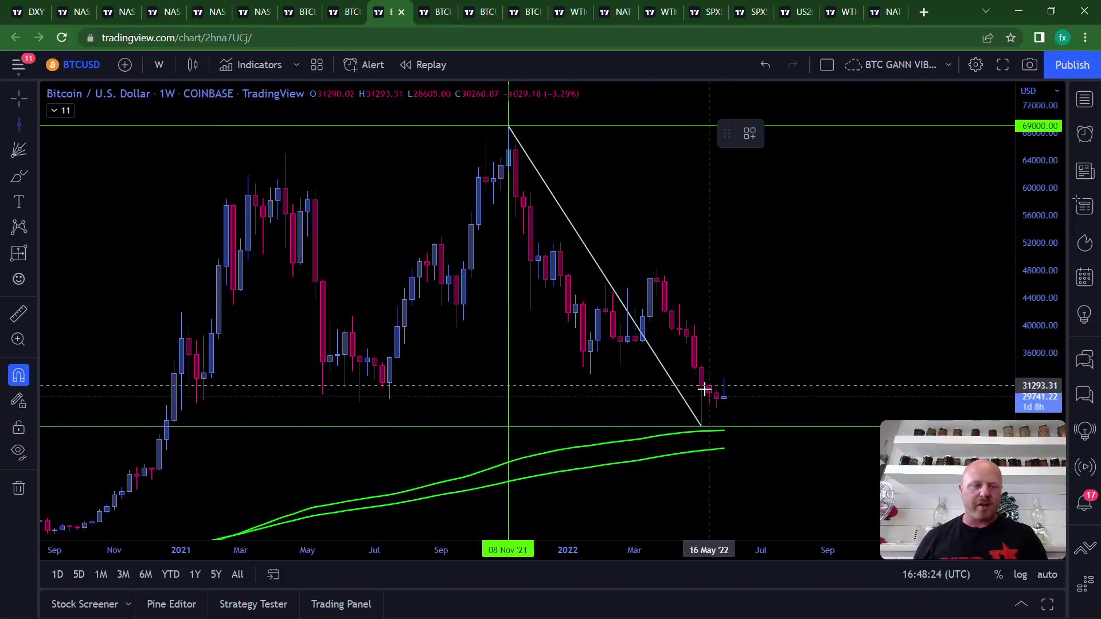
left_click(703, 423)
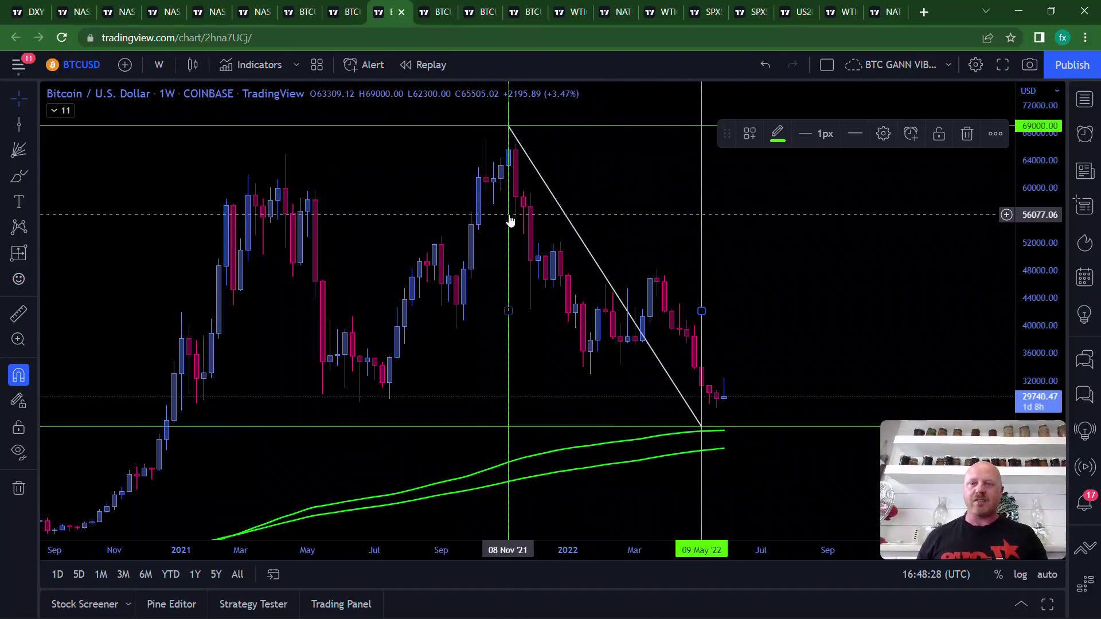
Step: Mark a date and price range from the 69000 high on 08 Nov '21 to the low on 09 May '22
left_click(34, 257)
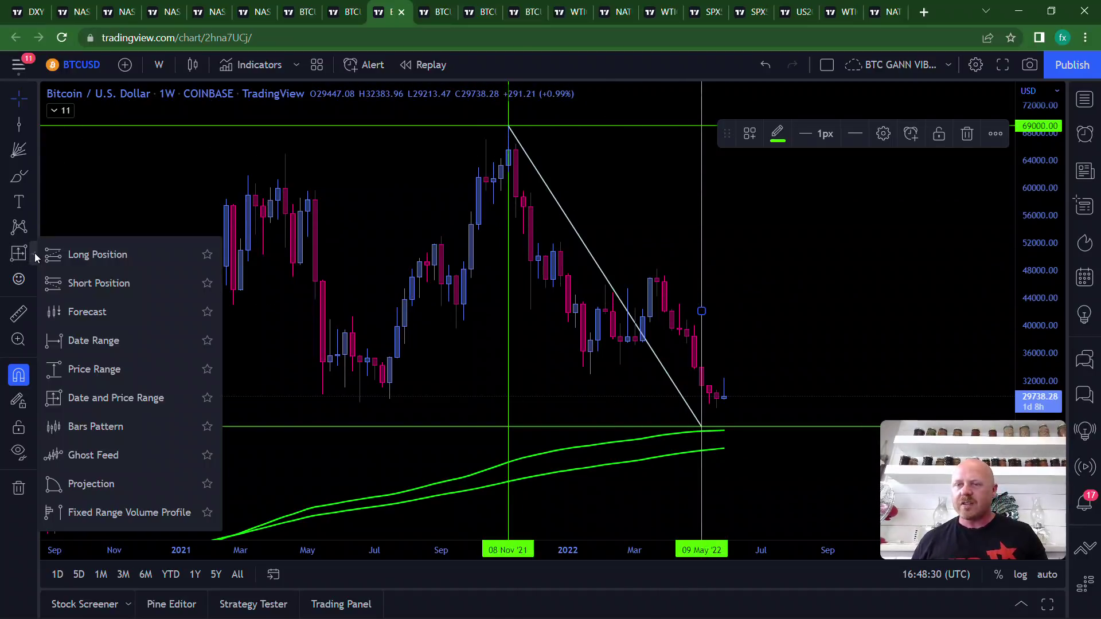
left_click(86, 398)
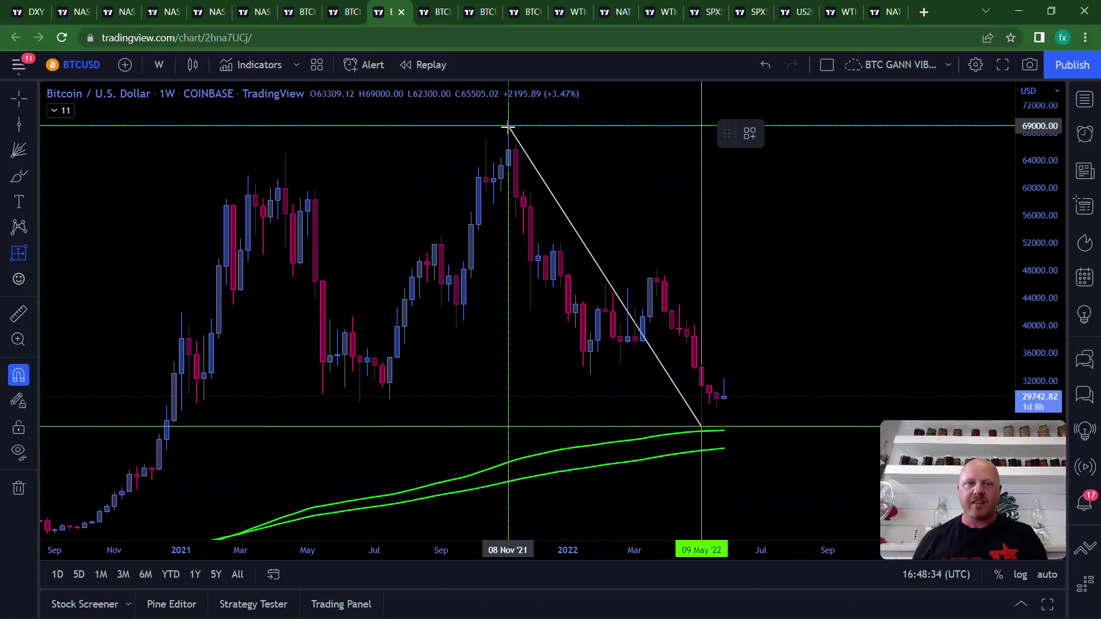
left_click(508, 125)
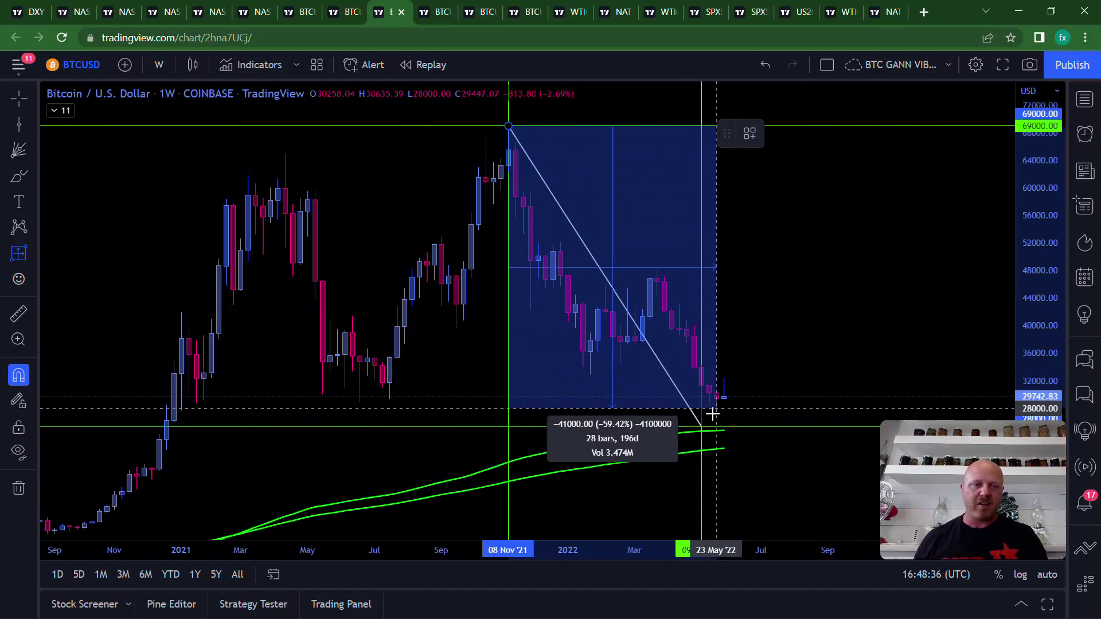
left_click(701, 428)
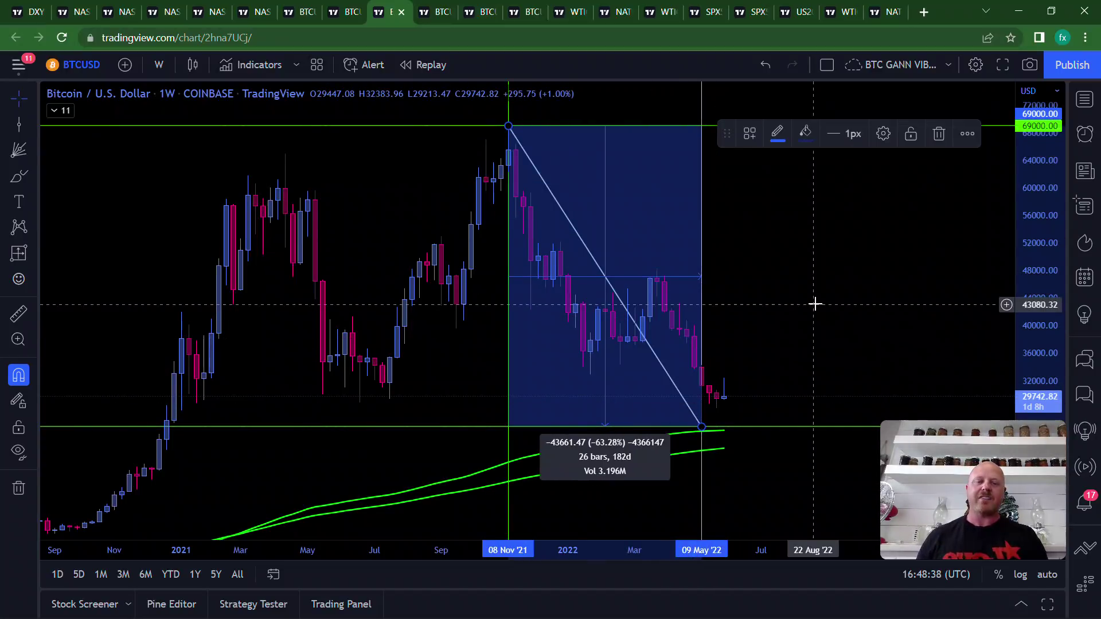
Step: Duplicate the date and price range box and align the copy to span 09 May '22 to 07 Nov '22 below the 69000 line
left_click_drag(815, 304, 715, 312)
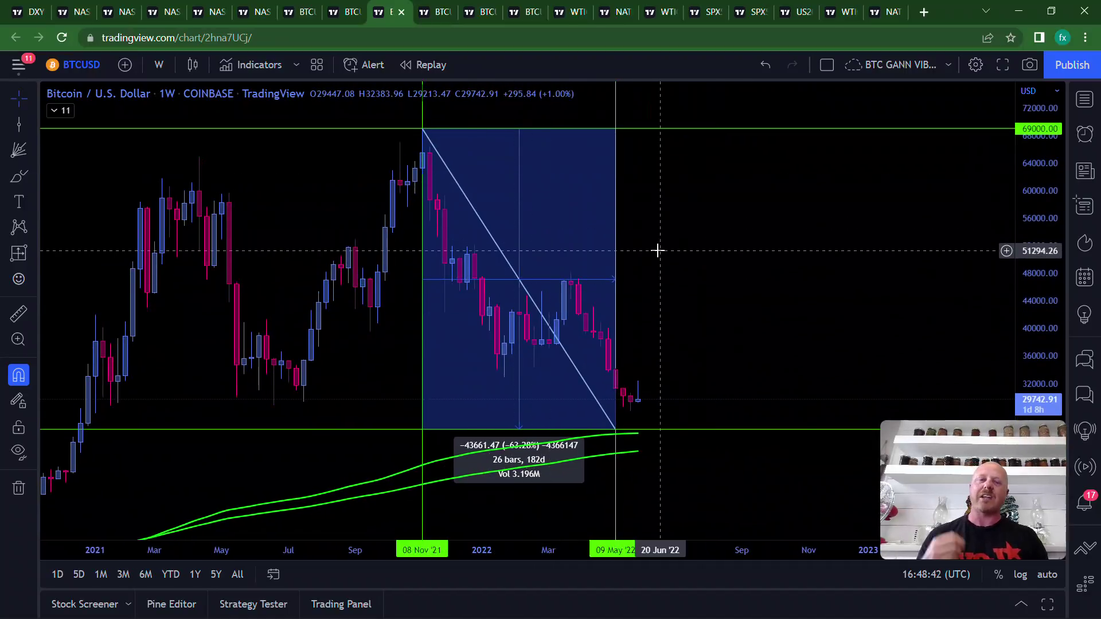
left_click_drag(669, 248, 602, 248)
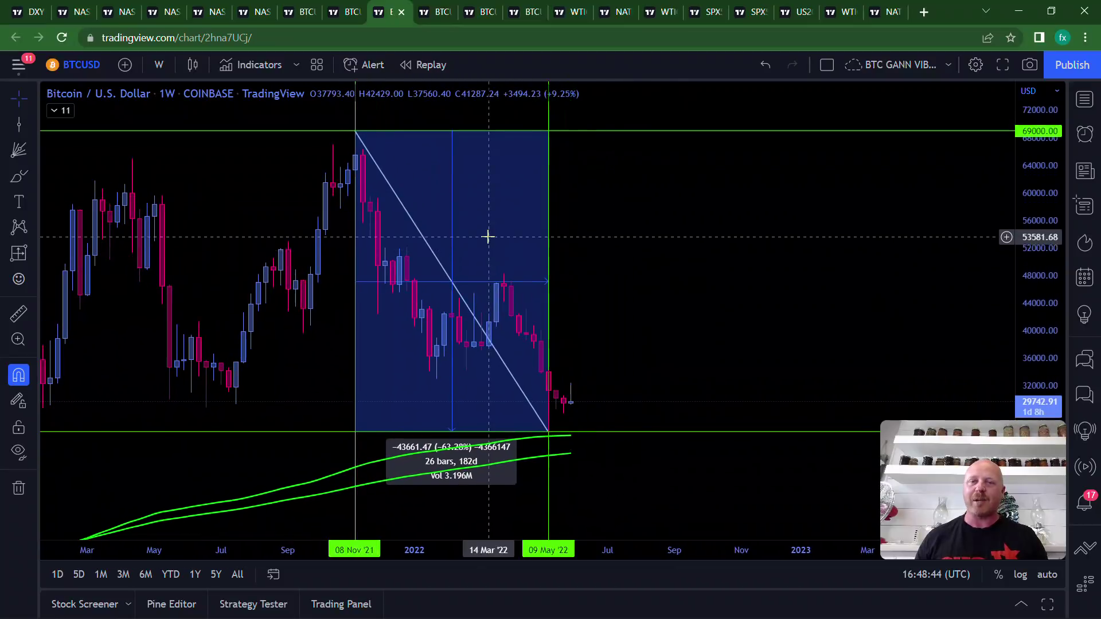
left_click(454, 216)
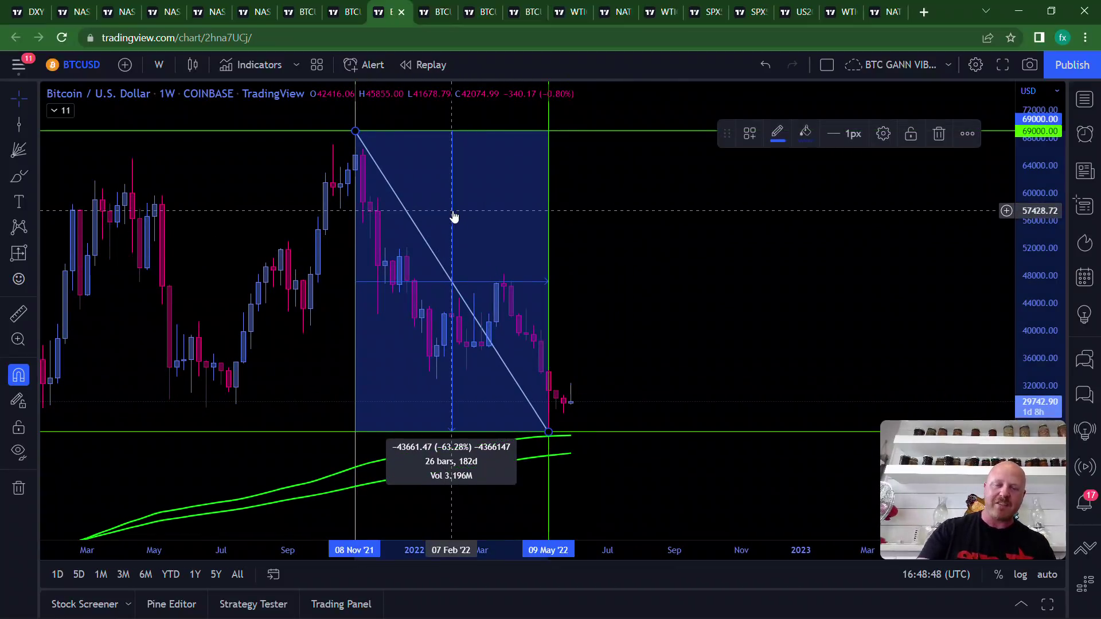
mouse_move(454, 217)
left_mouse_down()
mouse_move(497, 99)
mouse_move(487, 109)
mouse_move(634, 155)
mouse_move(683, 134)
left_mouse_up()
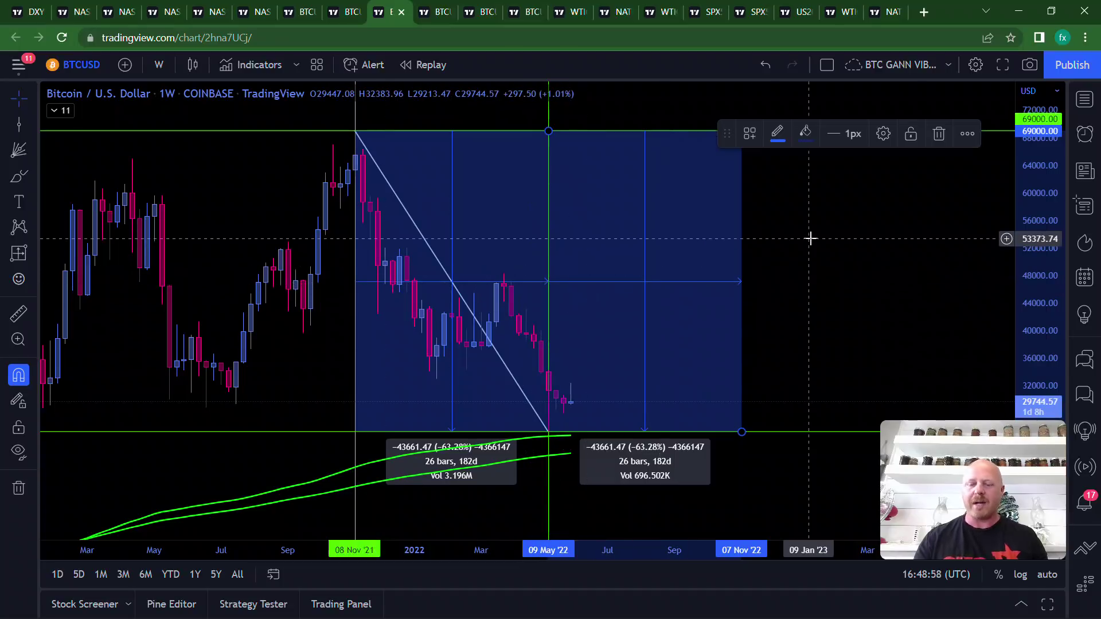
Step: Paste two more copies of the range box and align them end to end, starting at 07 Nov '22 and 08 May '23
key("ctrl+v")
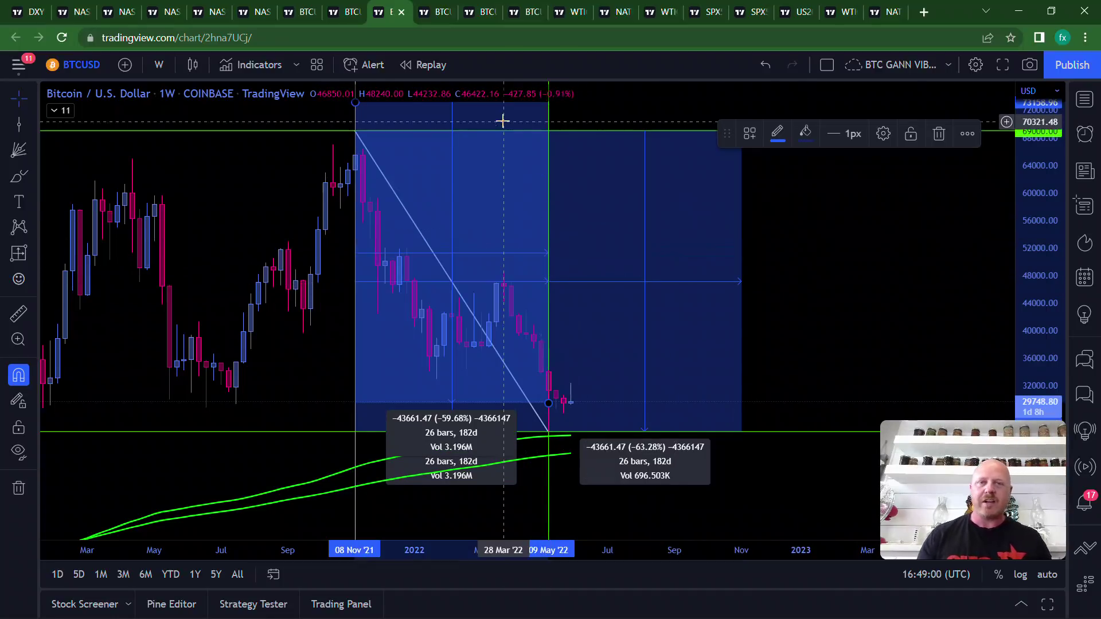
mouse_move(502, 103)
left_mouse_down()
mouse_move(629, 135)
mouse_move(888, 131)
left_mouse_up()
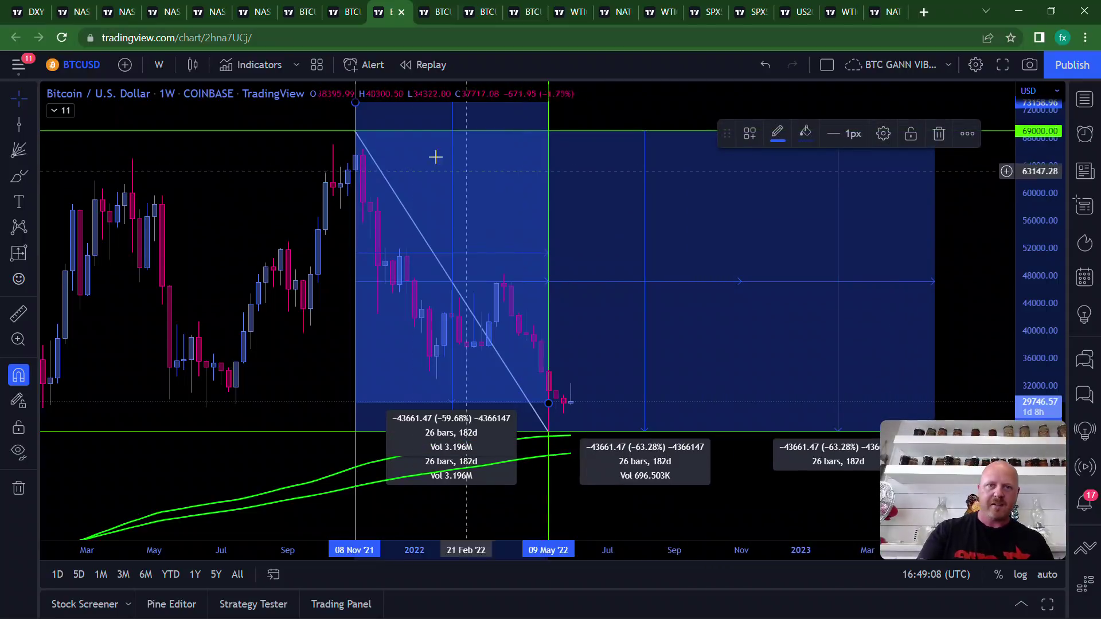
left_click_drag(609, 111, 391, 131)
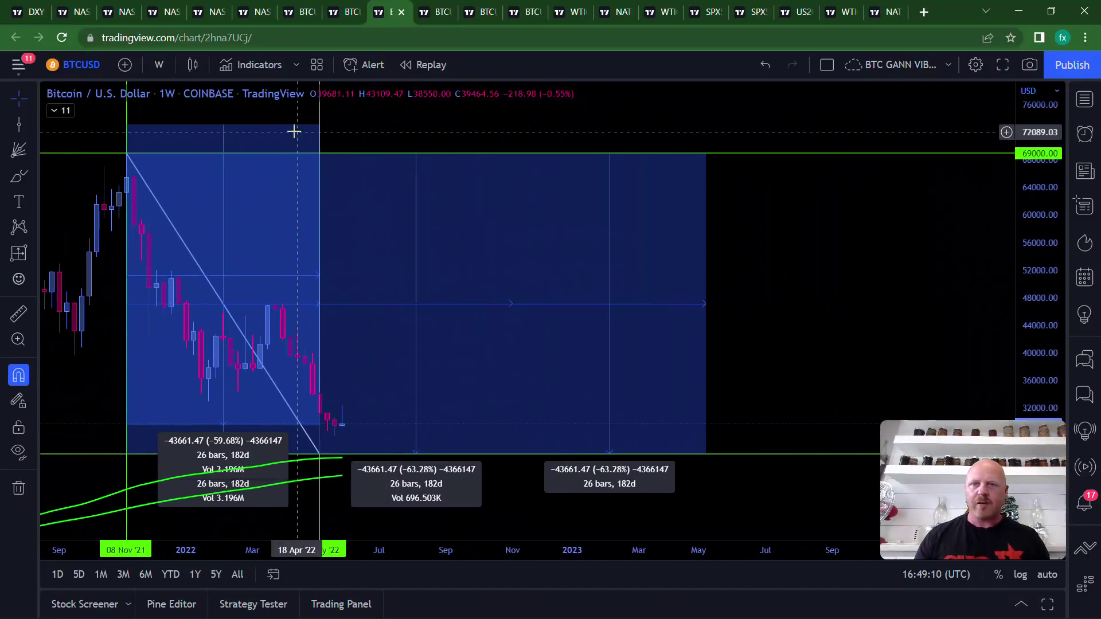
key("ctrl+v")
left_click_drag(846, 160, 859, 155)
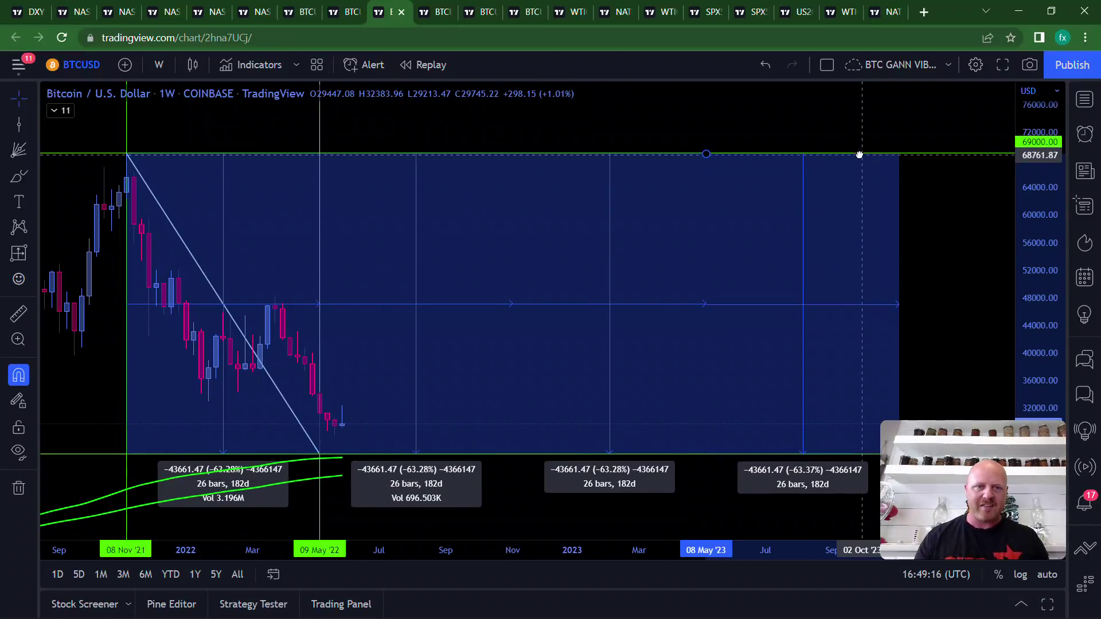
left_click_drag(860, 154, 860, 155)
left_click(966, 246)
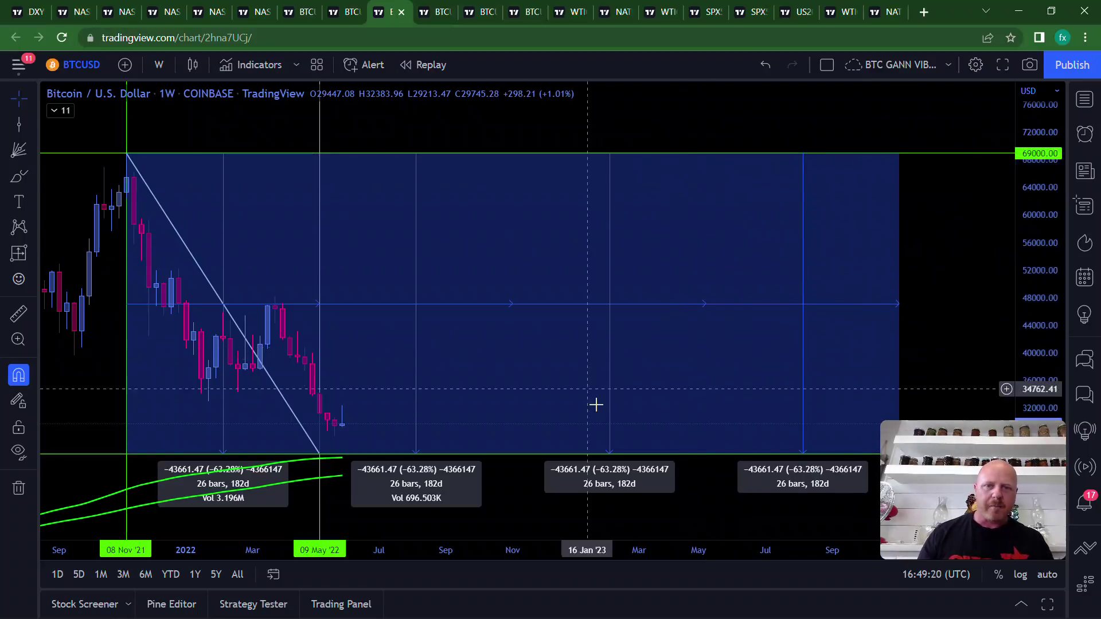
Step: Draw a Gann fan from the 69000 high on 08 Nov '21, running its 1/1 line through the fourth box's lower far corner
scroll(660, 459, "up", 3)
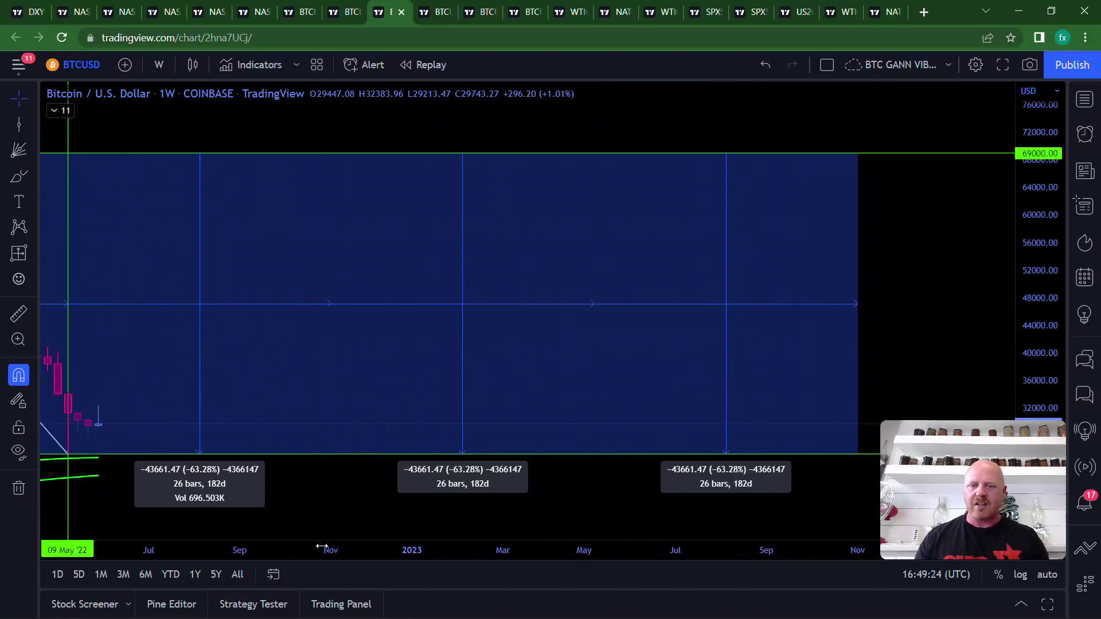
left_click_drag(321, 547, 528, 554)
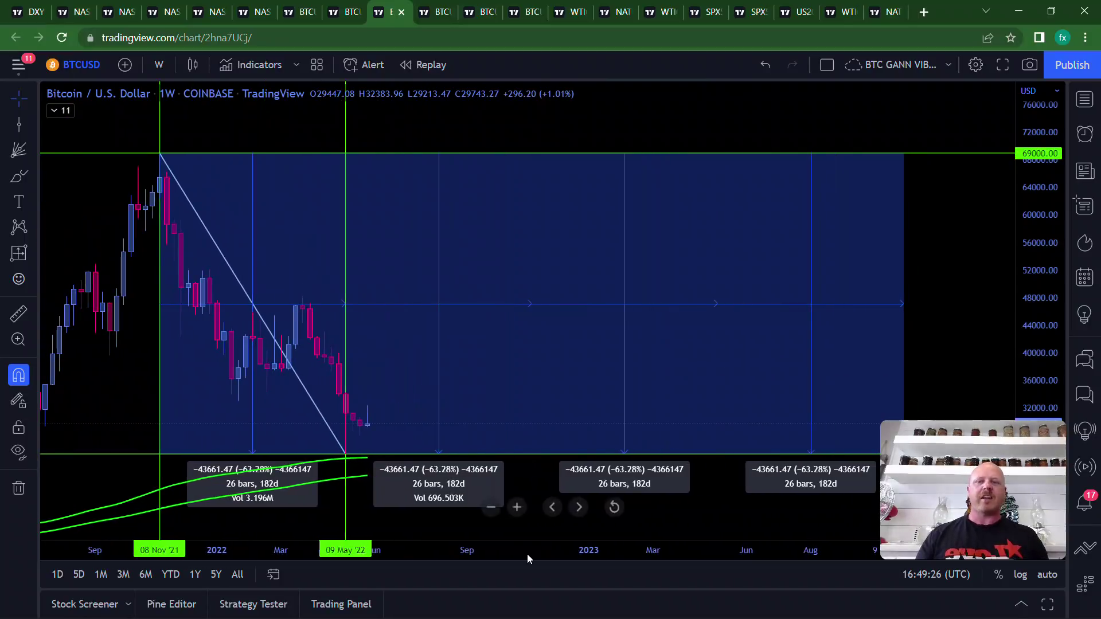
left_click(19, 150)
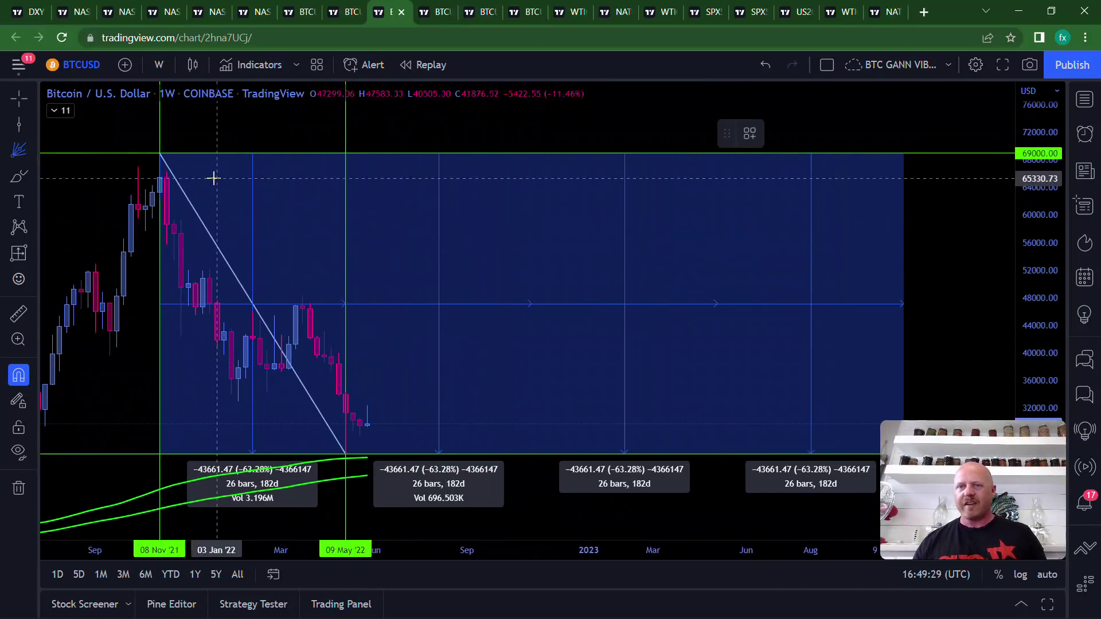
left_click(158, 152)
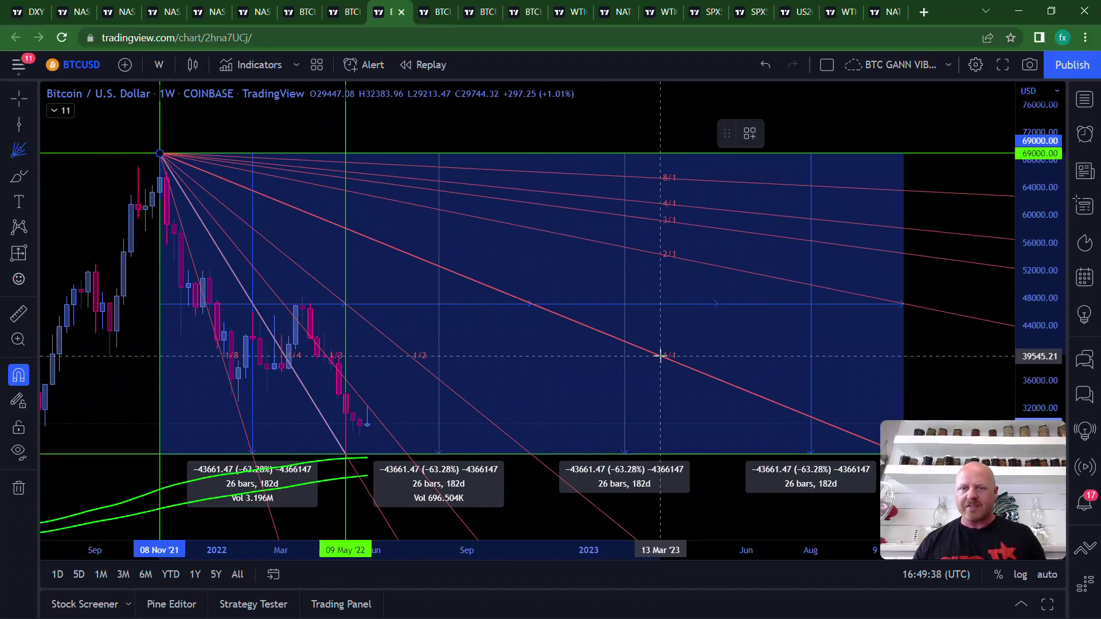
left_click(824, 422)
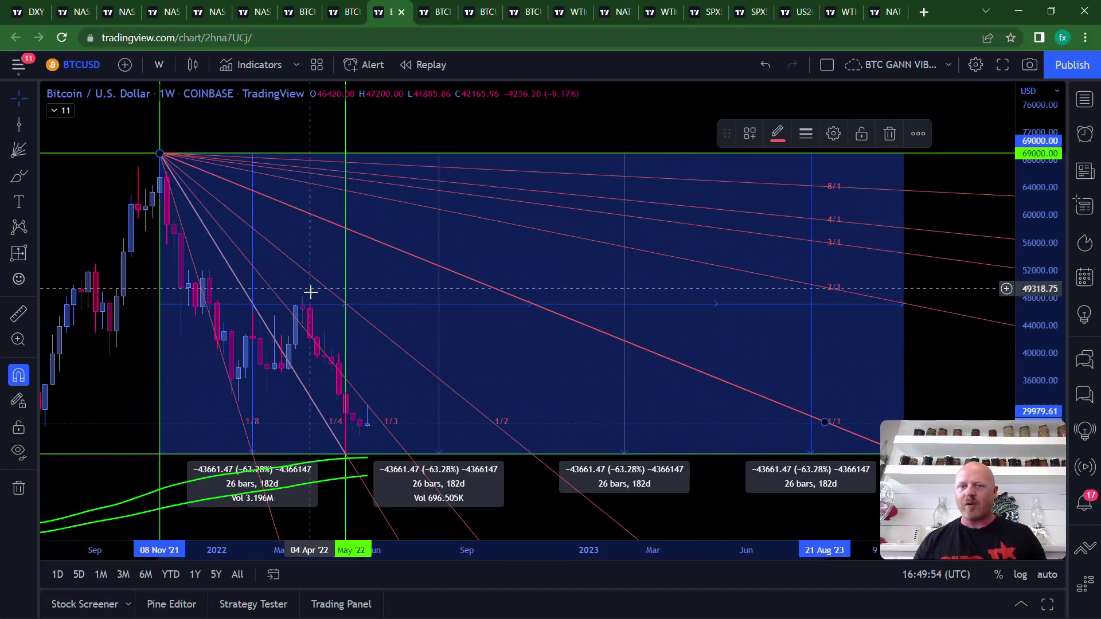
left_click_drag(929, 344, 692, 278)
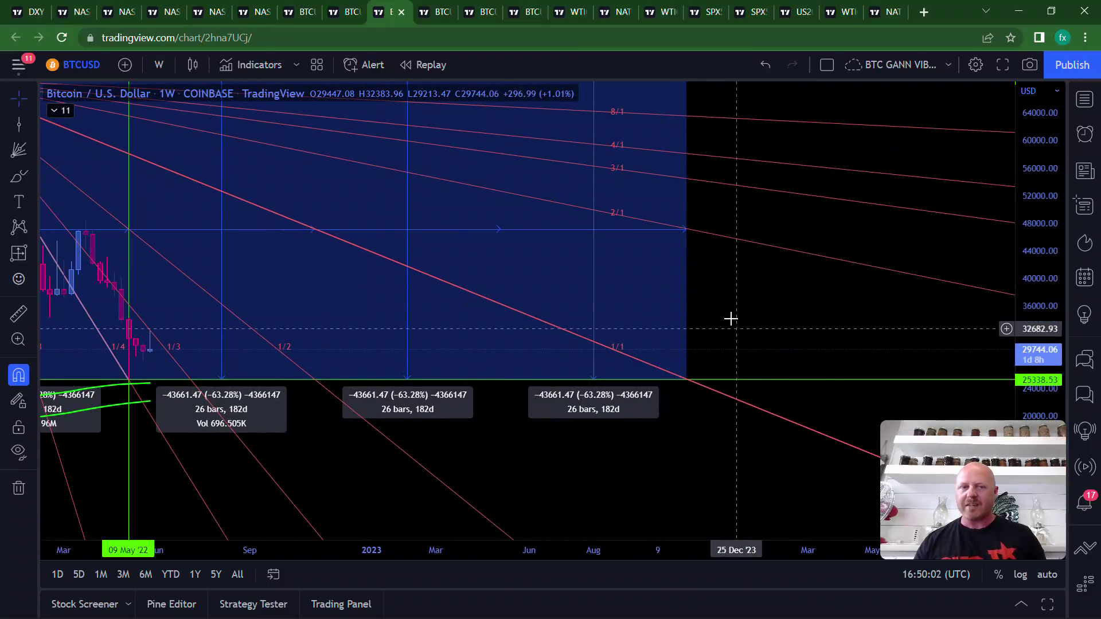
Step: Delete the four date and price range boxes between 08 Nov '21 and 06 Nov '23, keeping the Gann fan
left_click_drag(730, 318, 887, 326)
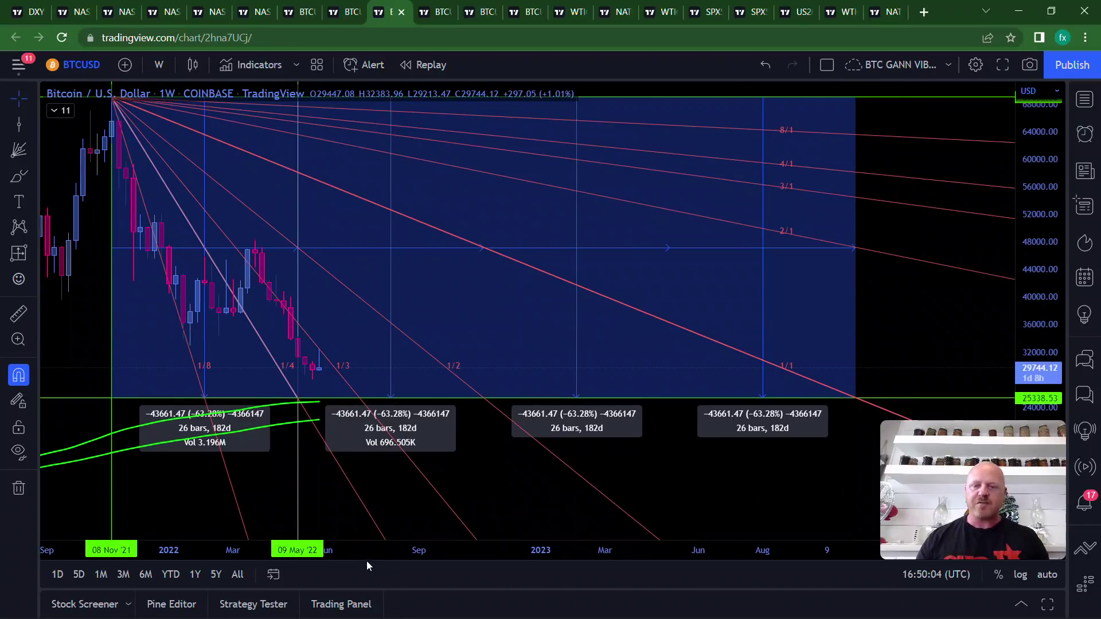
left_click_drag(367, 552, 570, 553)
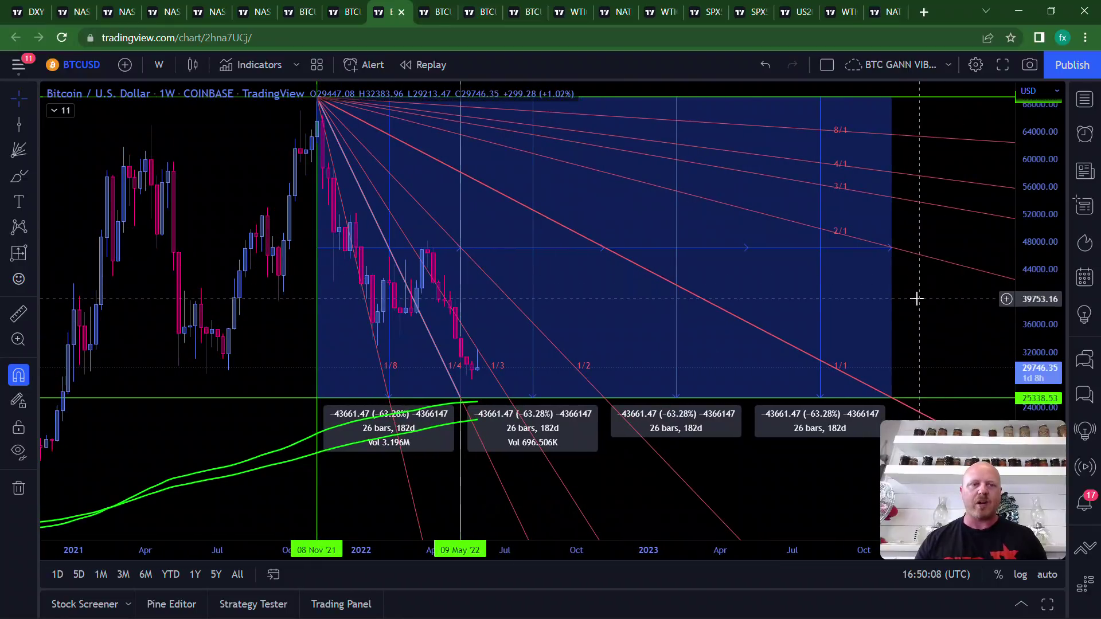
left_click_drag(913, 299, 851, 331)
left_click(832, 353)
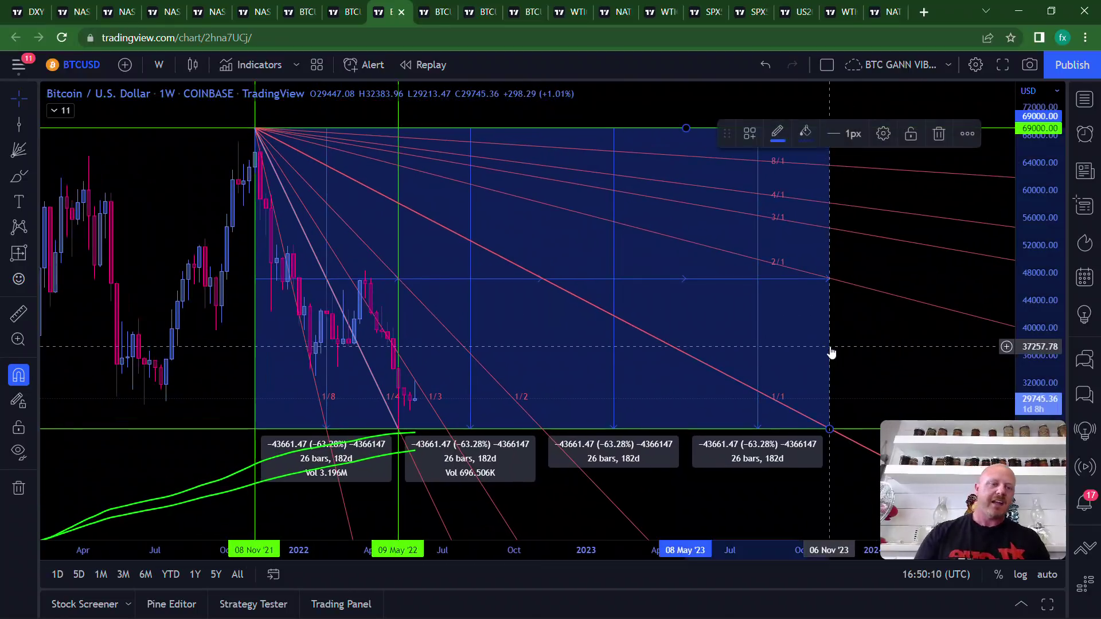
key("ctrl+z")
left_click_drag(688, 285, 400, 336)
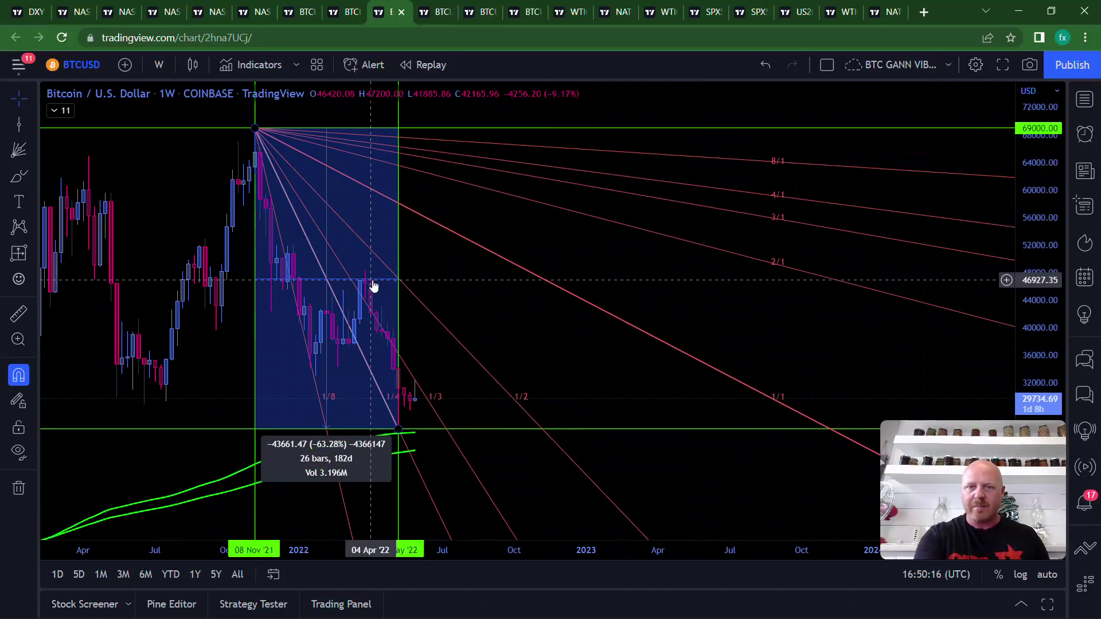
Step: Delete the horizontal lines at 69000 and the low, the vertical lines at 08 Nov '21 and 09 May '22, and the diagonal trend line
left_click(466, 128)
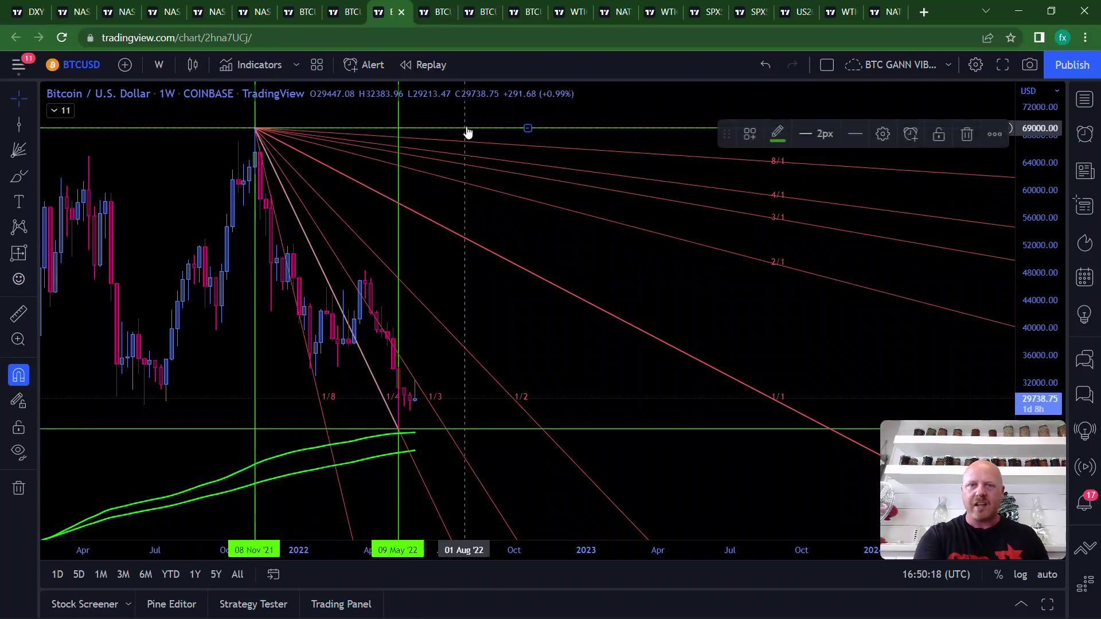
key("Delete")
left_click(399, 135)
key("Delete")
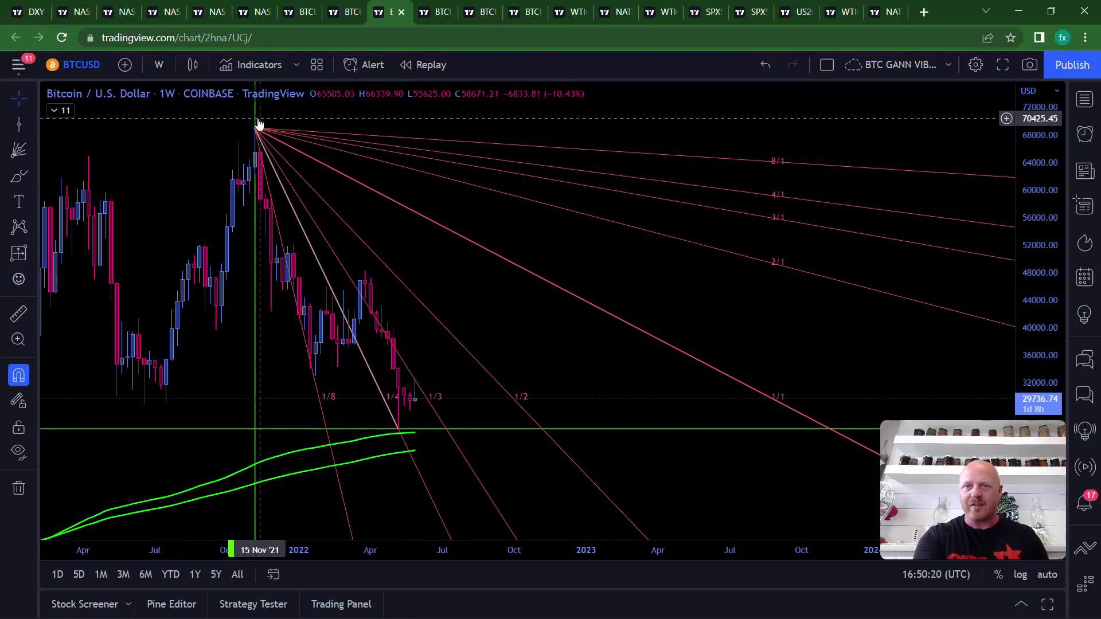
left_click(256, 125)
key("Delete")
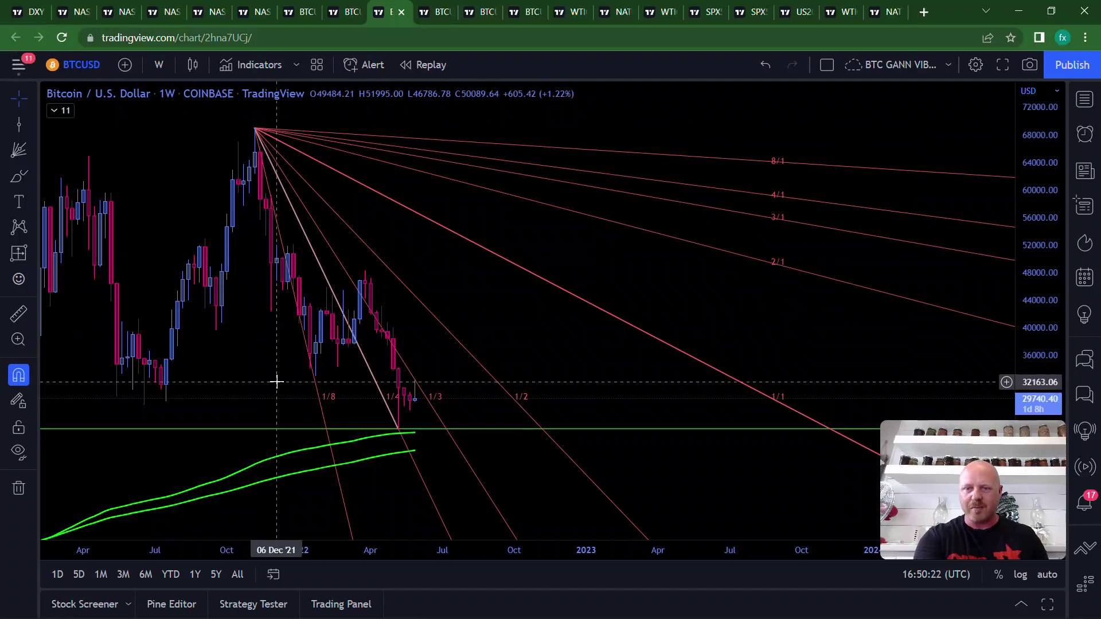
left_click(277, 431)
key("Delete")
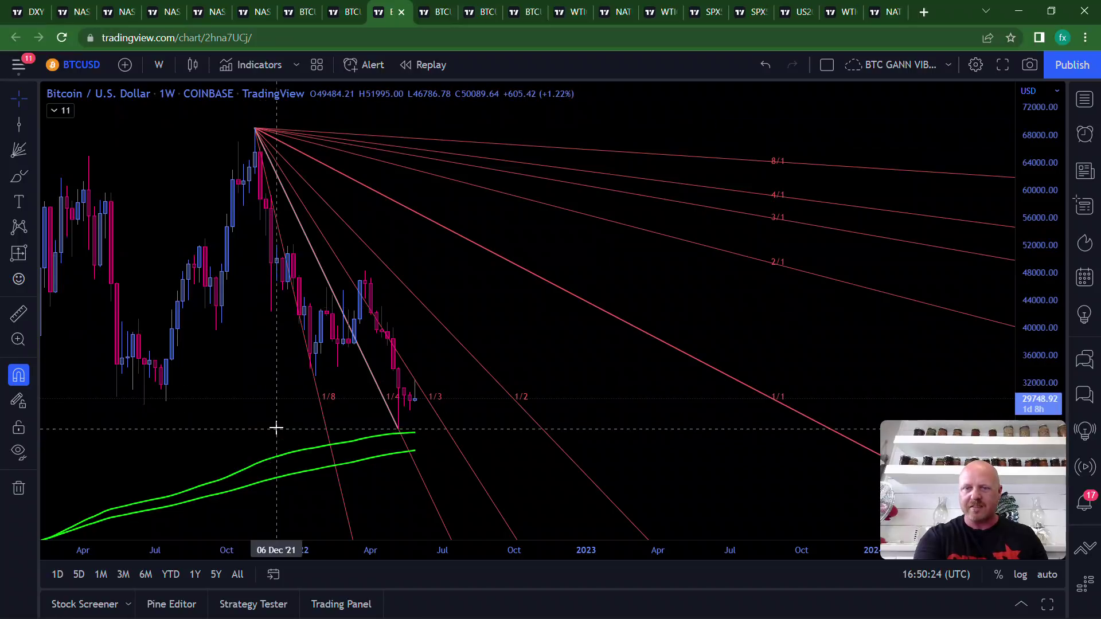
left_click(398, 431)
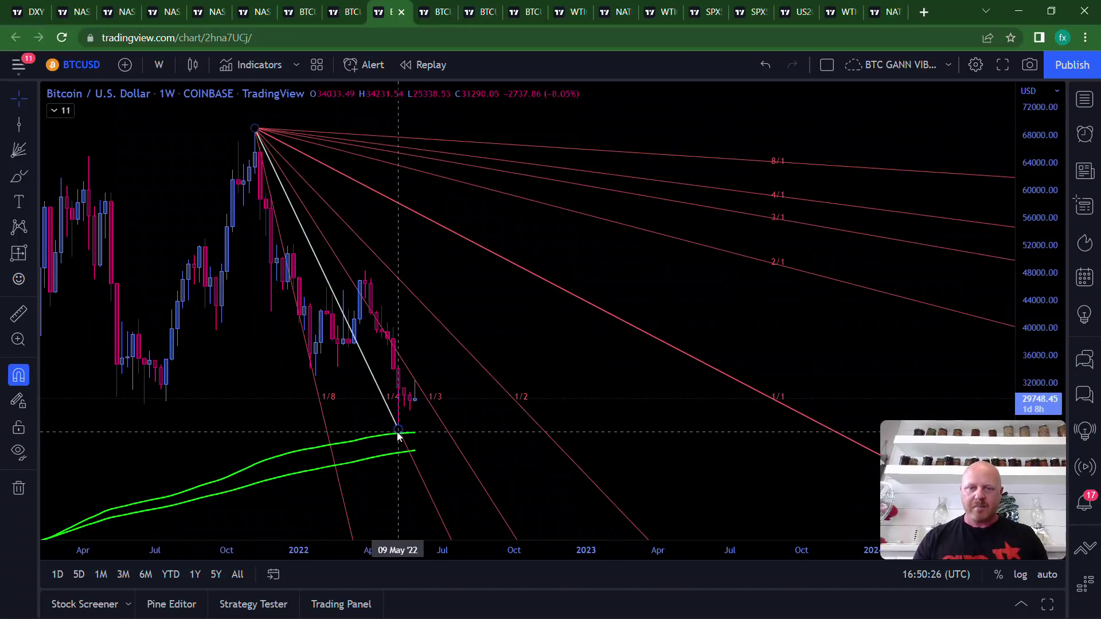
key("Delete")
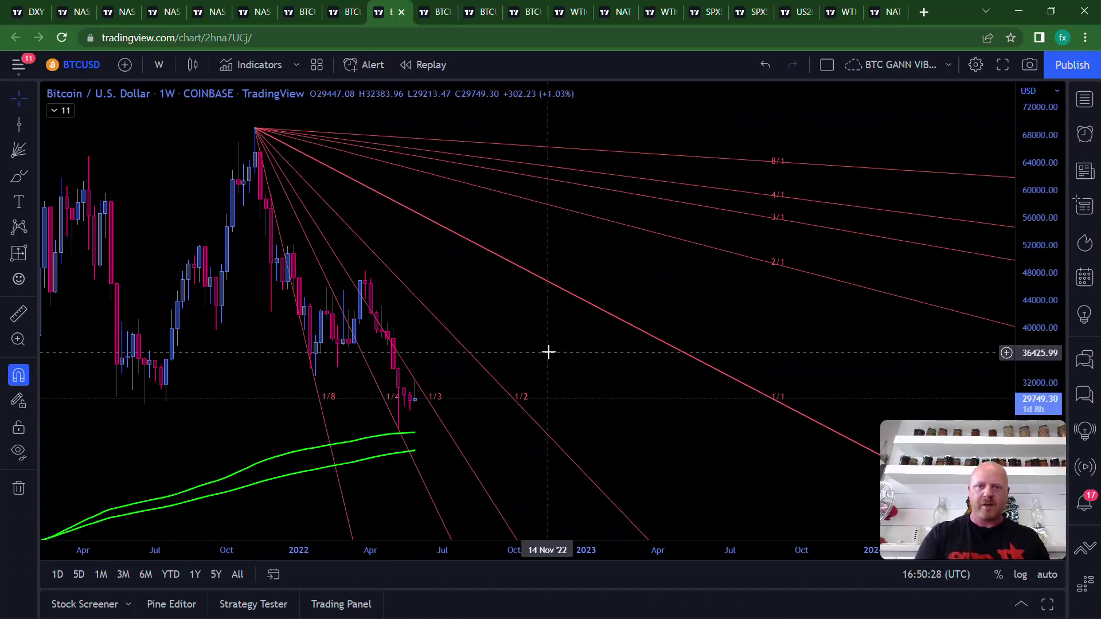
Step: Draw a 52-bar date and price range from the 69000 high on 08 Nov '21 to 07 Nov '22, with its second price at 25338
left_click_drag(590, 340, 668, 326)
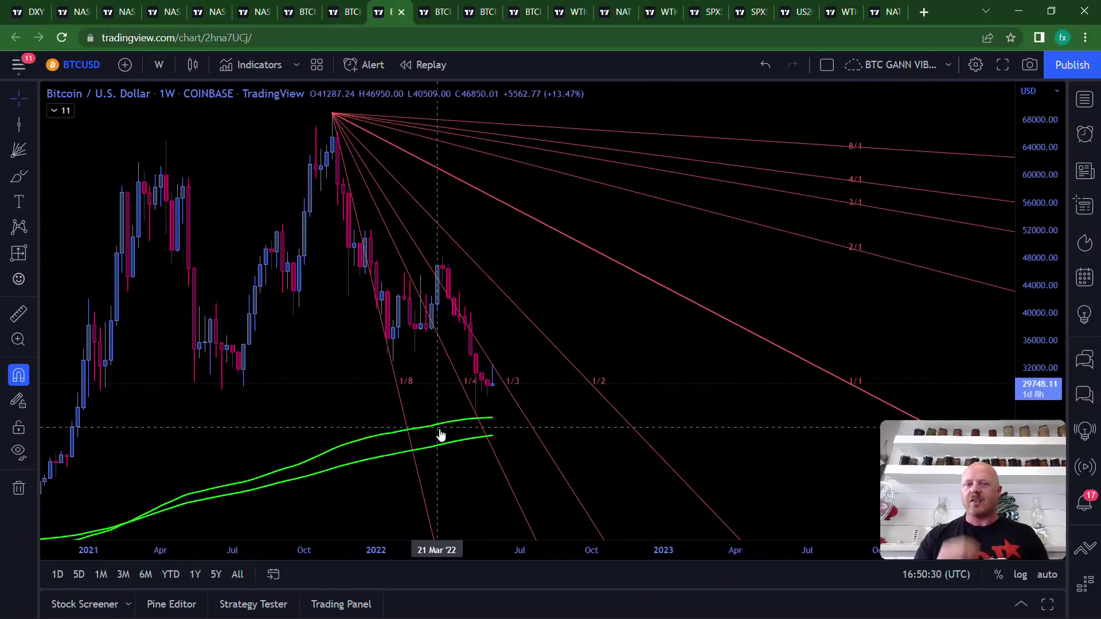
left_click(520, 509)
left_click(520, 509)
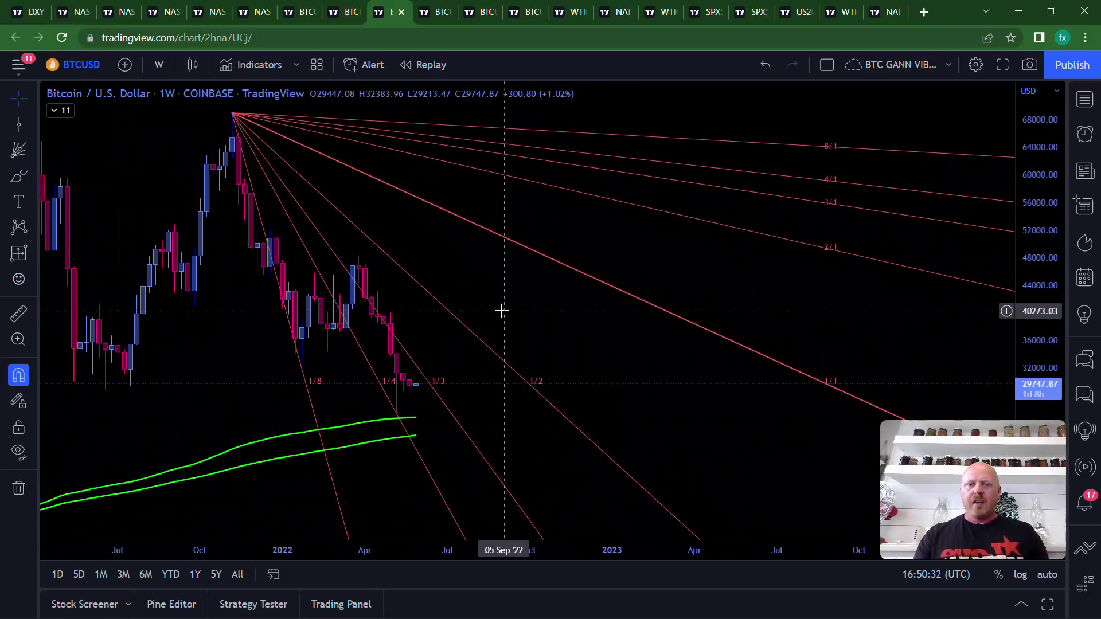
left_click_drag(502, 310, 563, 333)
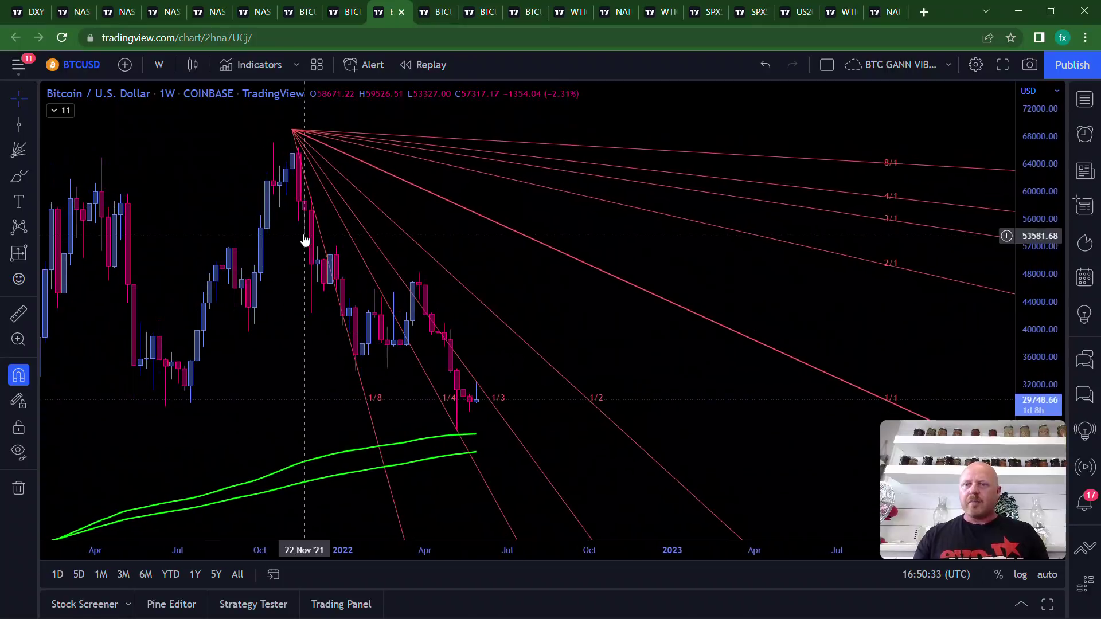
left_click(19, 253)
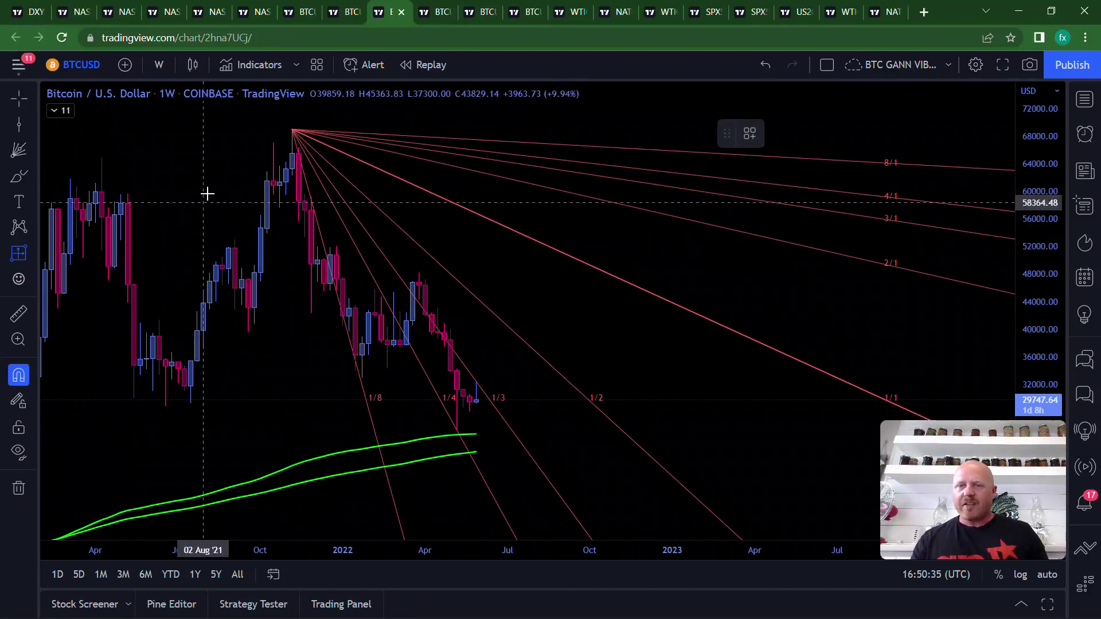
left_click(292, 121, "shift")
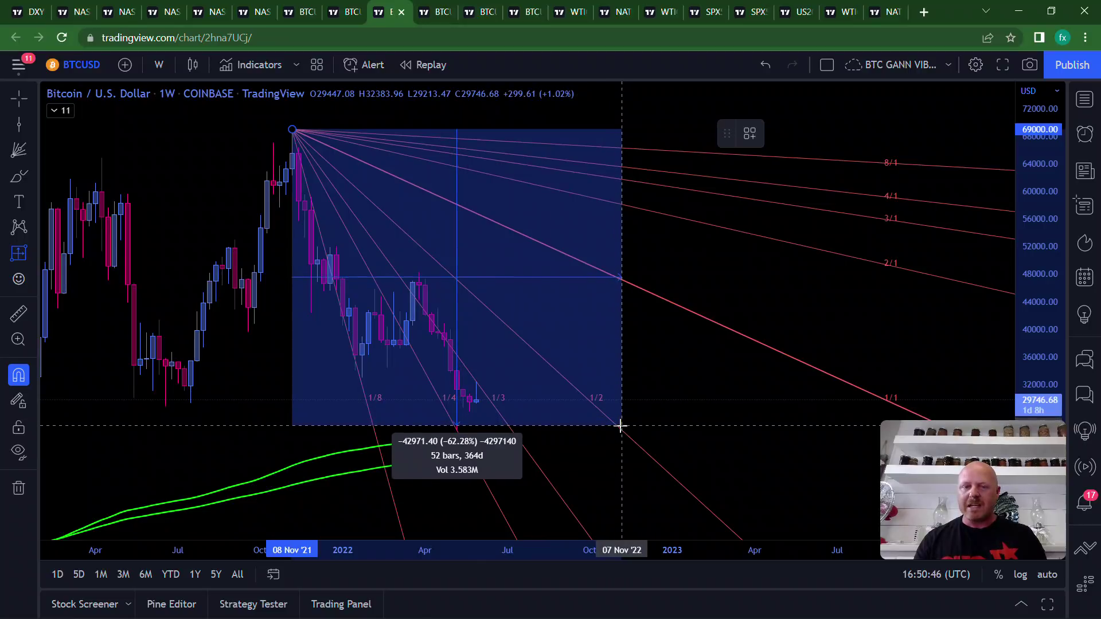
left_click(621, 430)
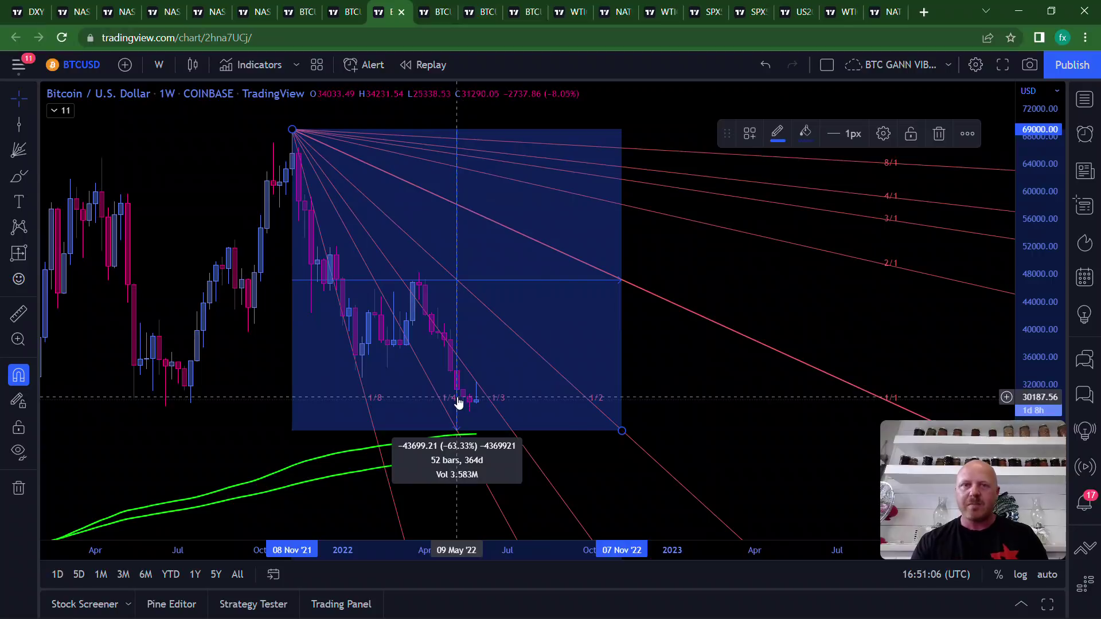
left_click(883, 134)
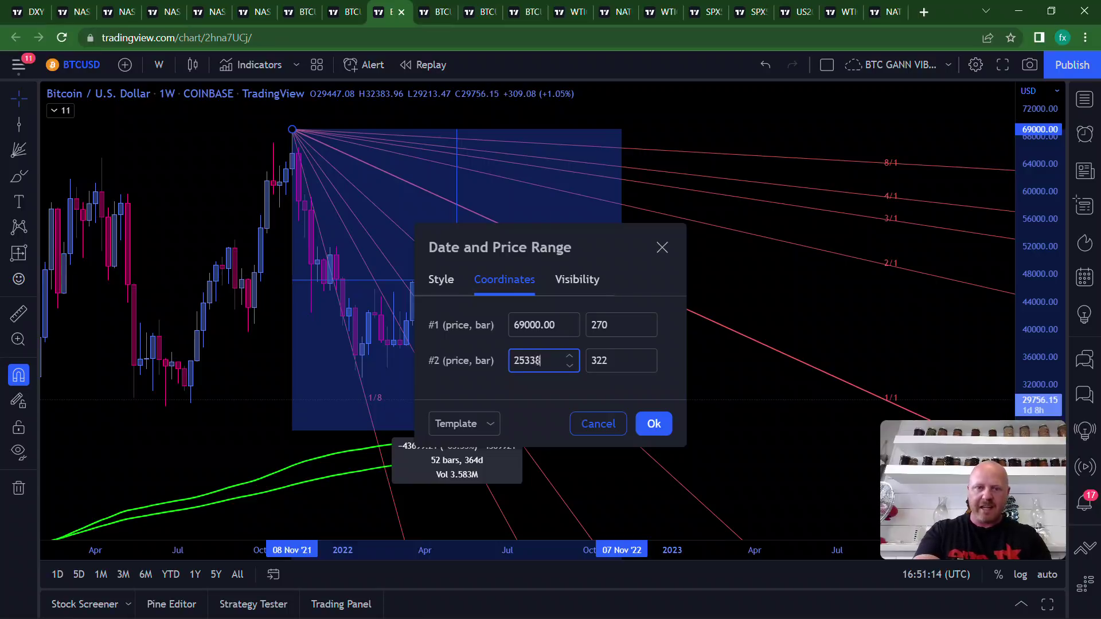
left_click(659, 425)
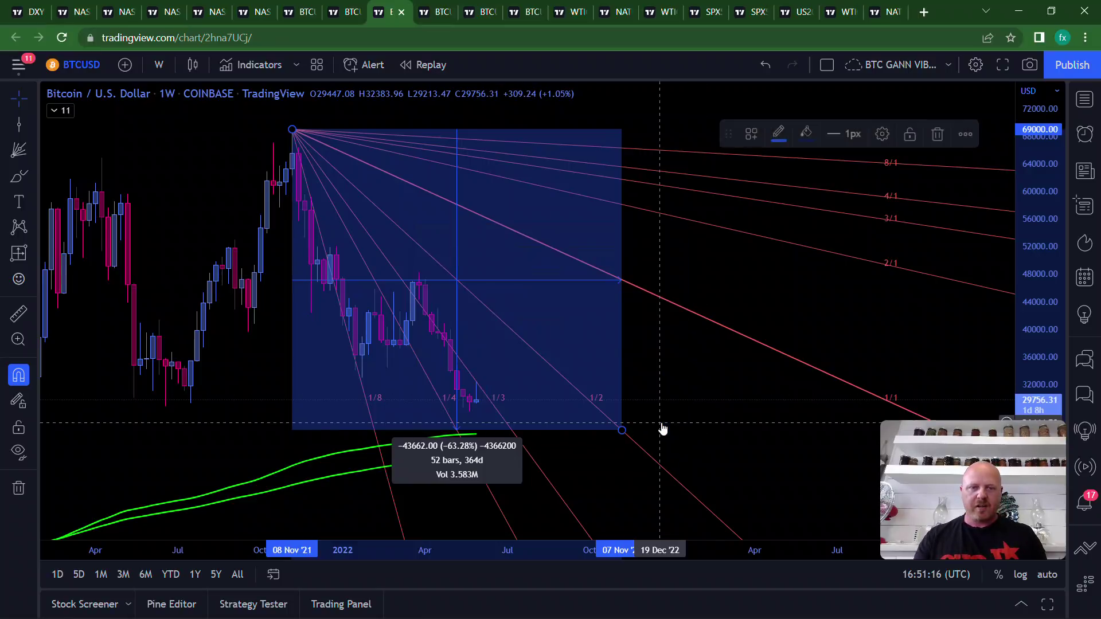
Step: Duplicate the 52-bar range box and align the copy with its top edge, spanning 07 Nov '22 to 06 Nov '23
mouse_move(632, 349)
left_mouse_down()
mouse_move(642, 377)
mouse_move(520, 377)
left_mouse_up()
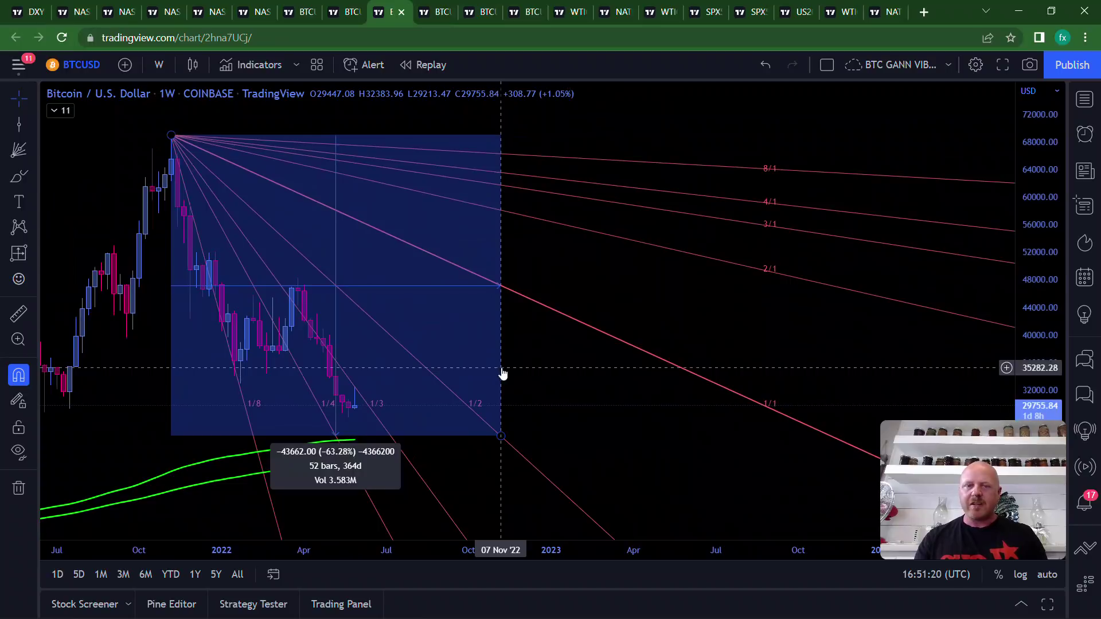
left_click(503, 374)
left_click_drag(502, 374, 719, 136)
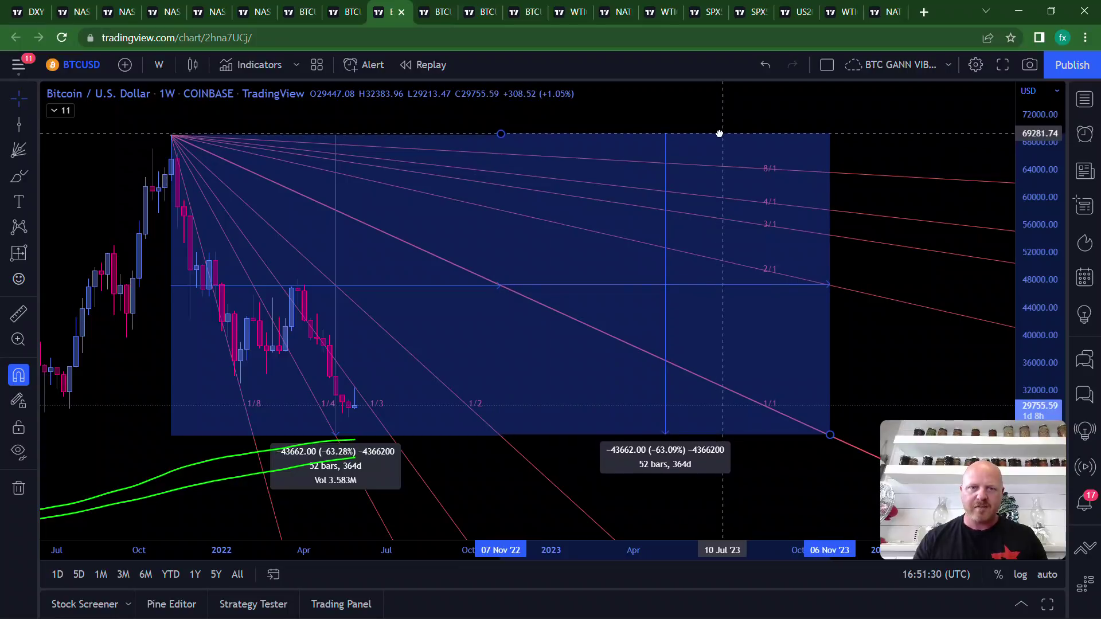
left_click_drag(719, 136, 719, 134)
left_click(914, 324)
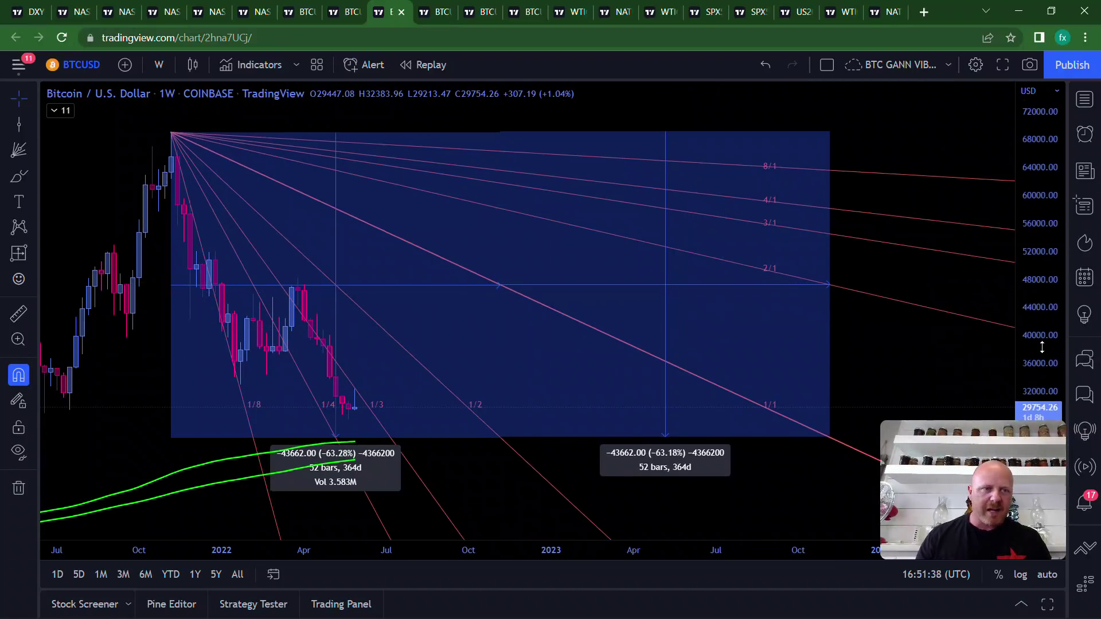
left_click_drag(1042, 347, 1034, 235)
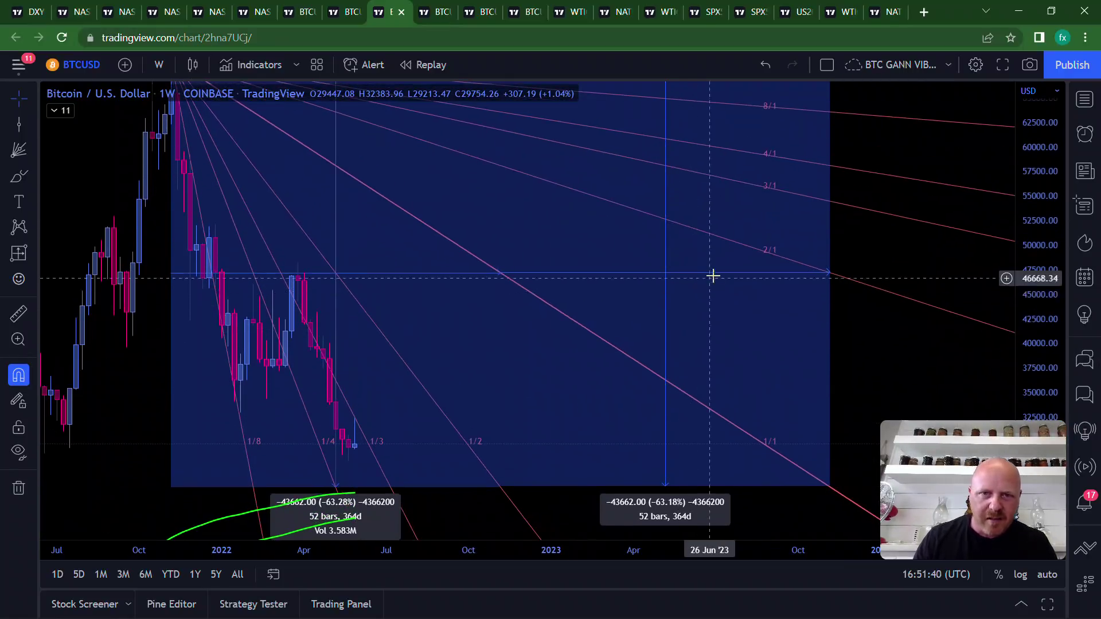
left_click_drag(859, 142, 845, 178)
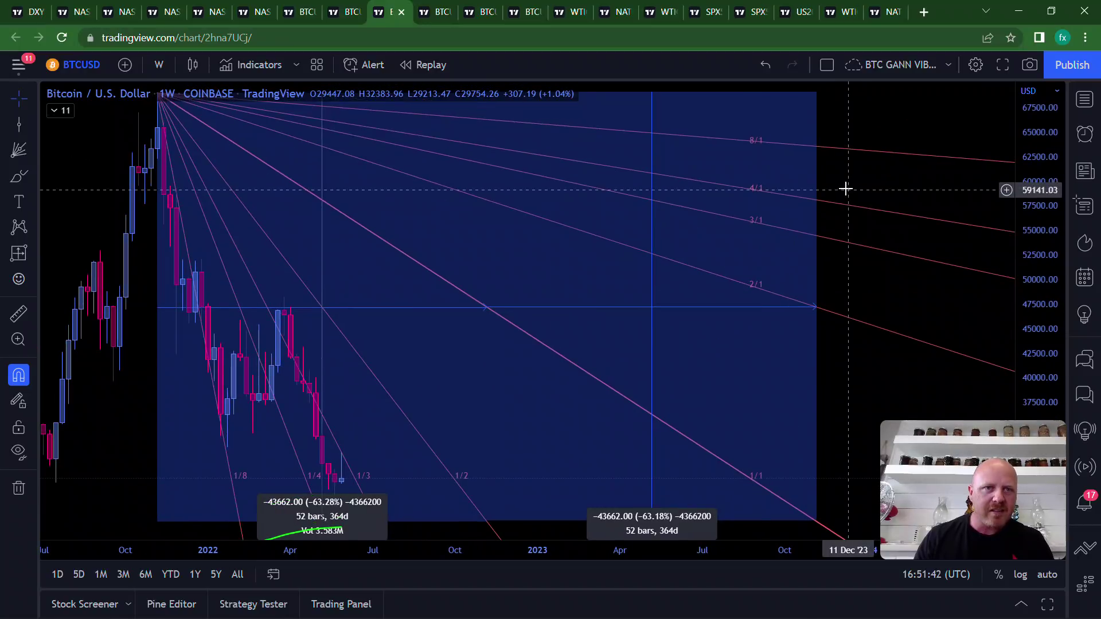
left_click(727, 96)
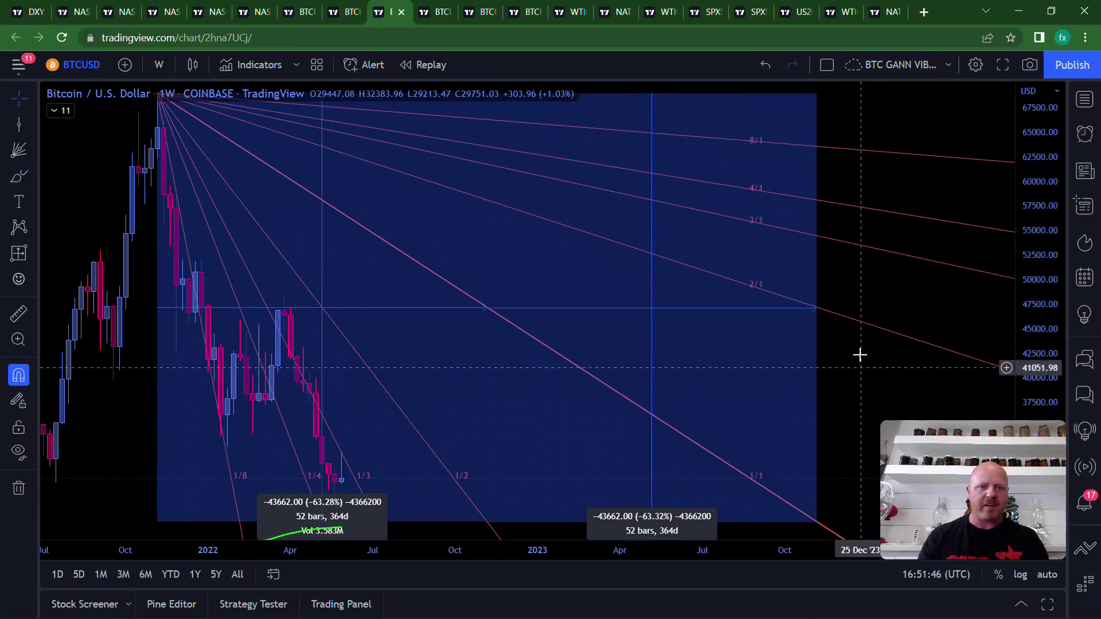
Step: Delete both 52-bar date and price range boxes, leaving the Gann fan on the chart
left_click_drag(861, 354, 832, 287)
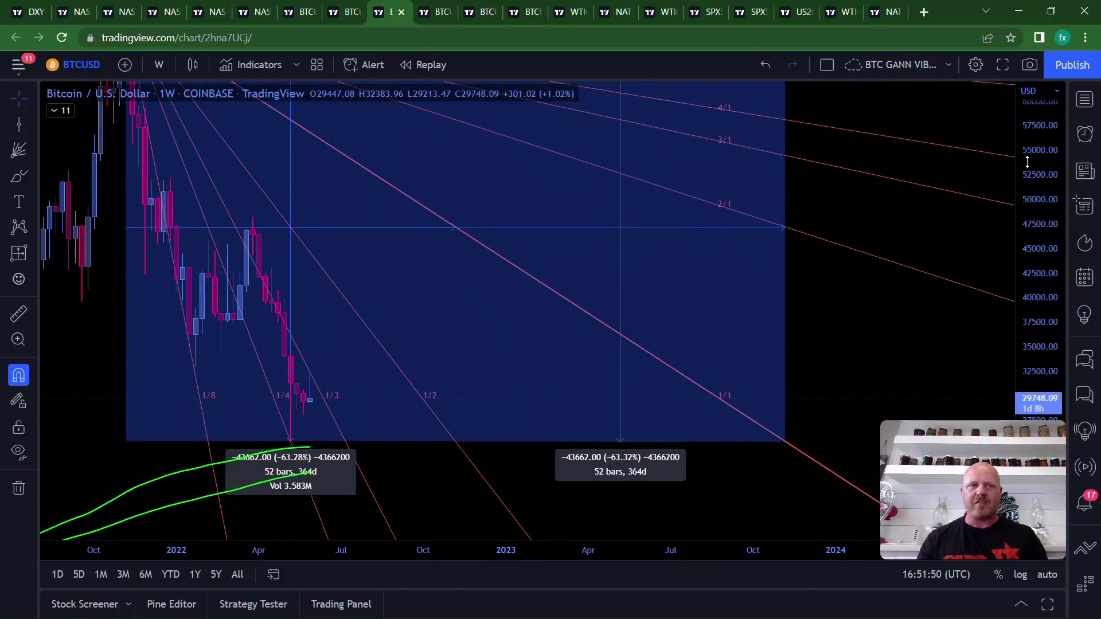
left_click_drag(1027, 162, 1034, 241)
left_click_drag(826, 298, 910, 361)
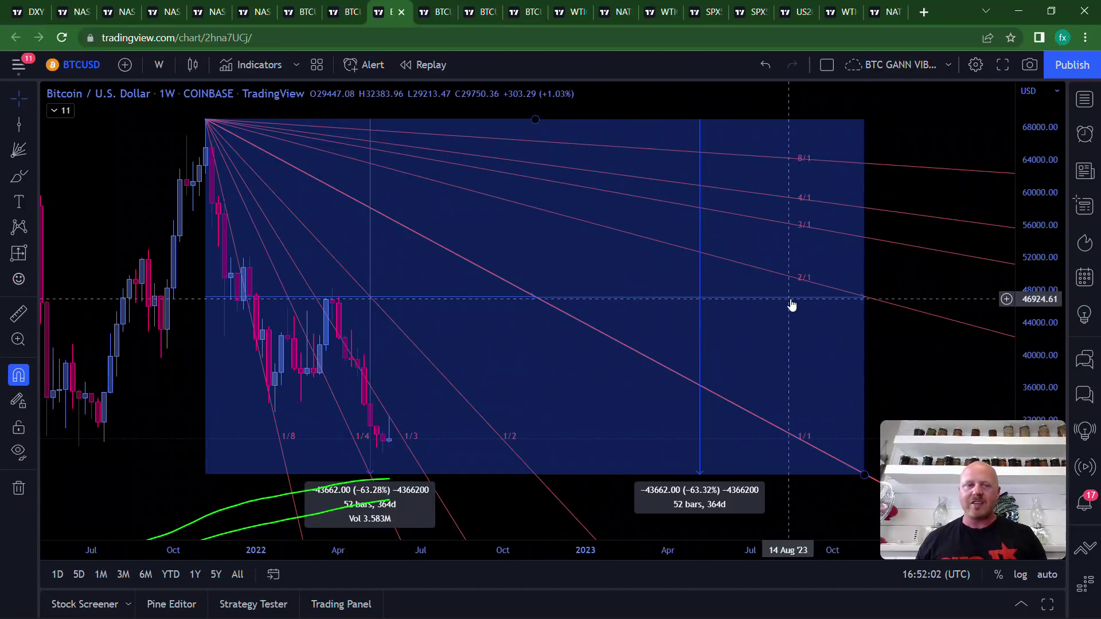
left_click(865, 343)
key("Delete")
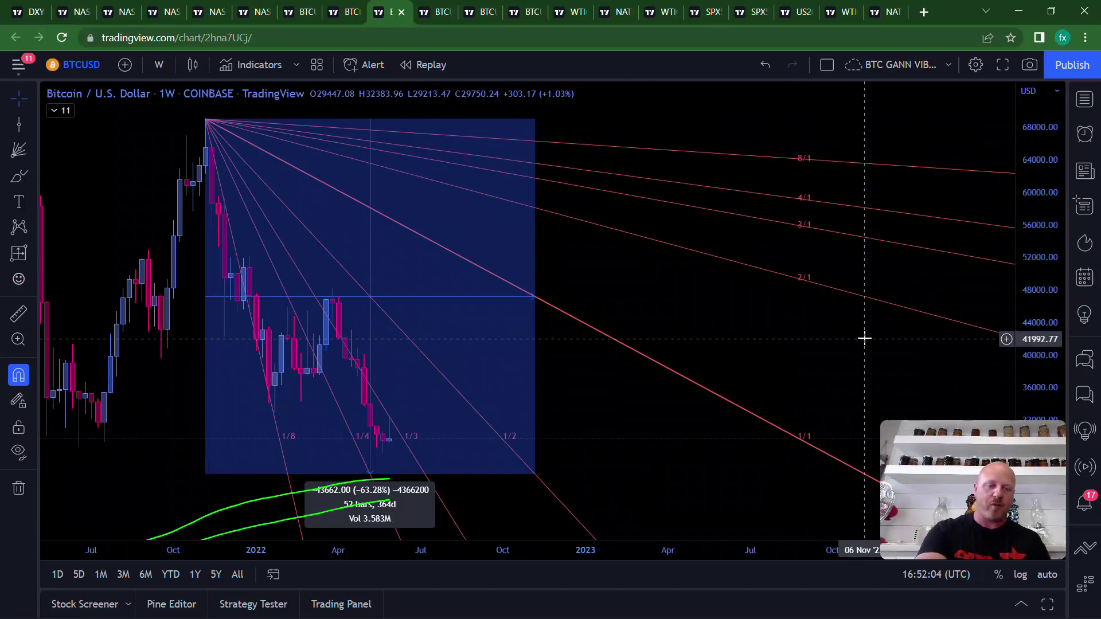
left_click(536, 251)
Step: Mark a date and price range from the 3858.00 low on 09 Mar '20 to 65029.90 on 16 May '22, spanning 114 bars
left_click_drag(558, 248, 681, 243)
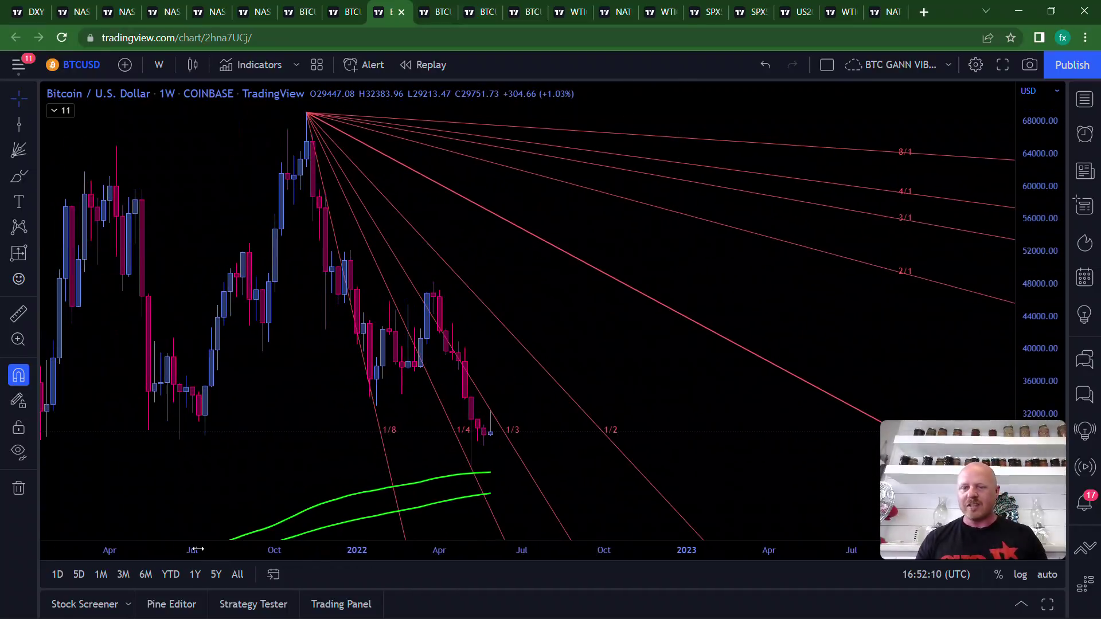
left_click_drag(196, 549, 518, 514)
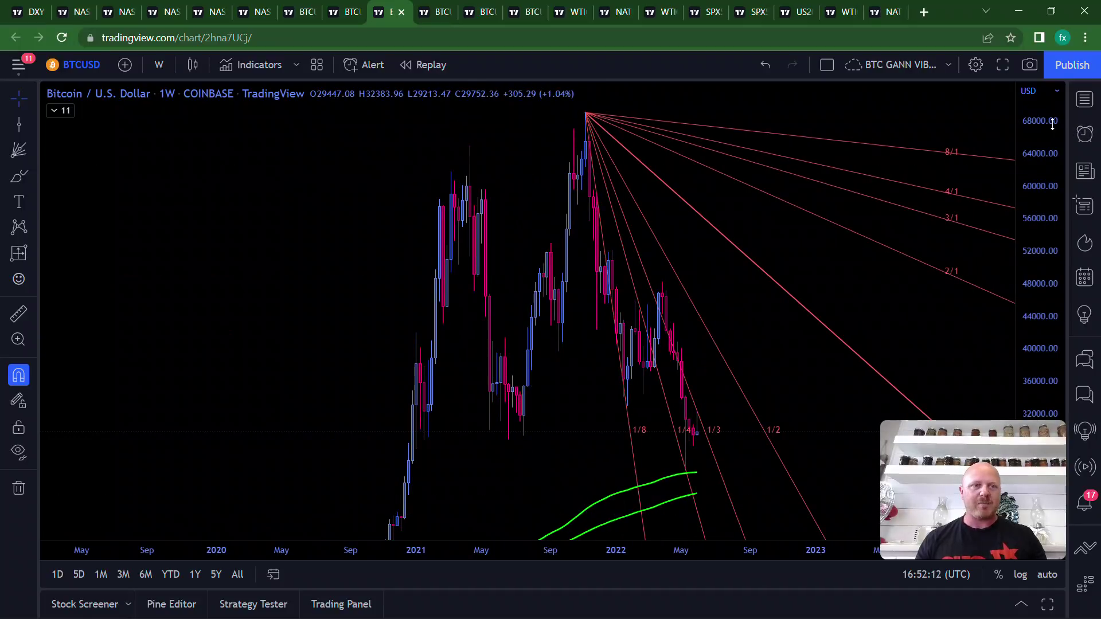
left_click_drag(1053, 124, 1046, 362)
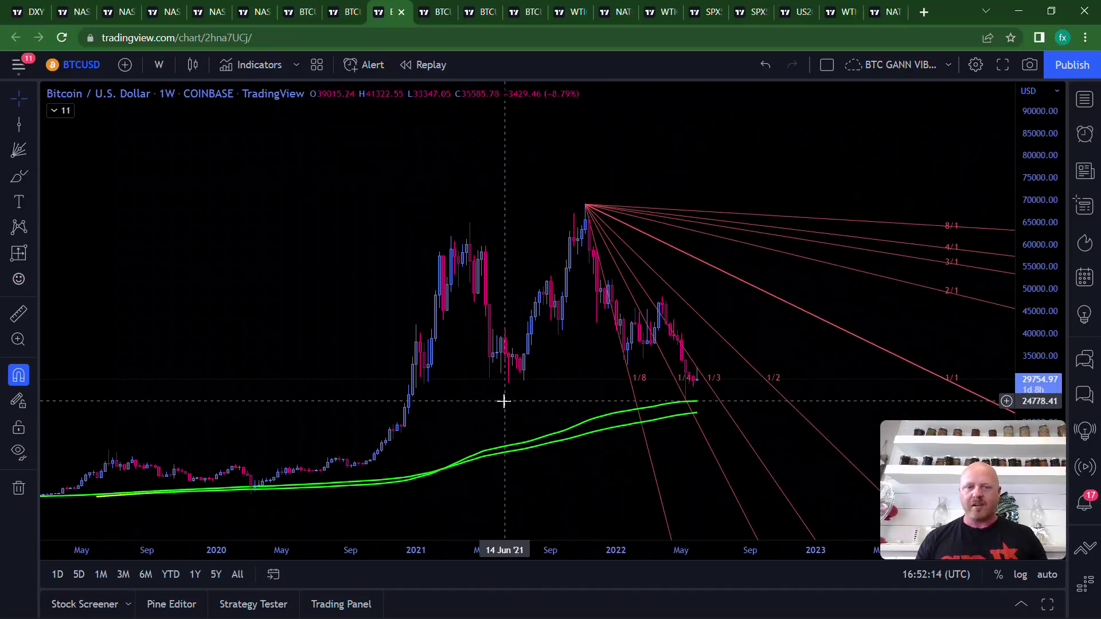
left_click_drag(504, 401, 470, 287)
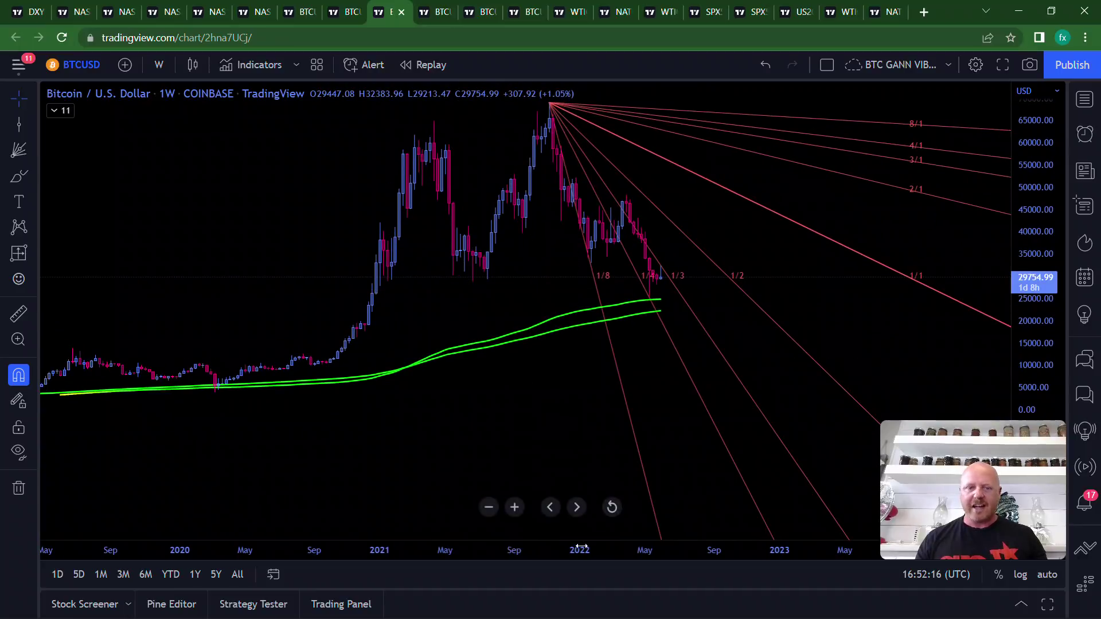
left_click_drag(442, 443, 409, 432)
left_click_drag(225, 216, 115, 221)
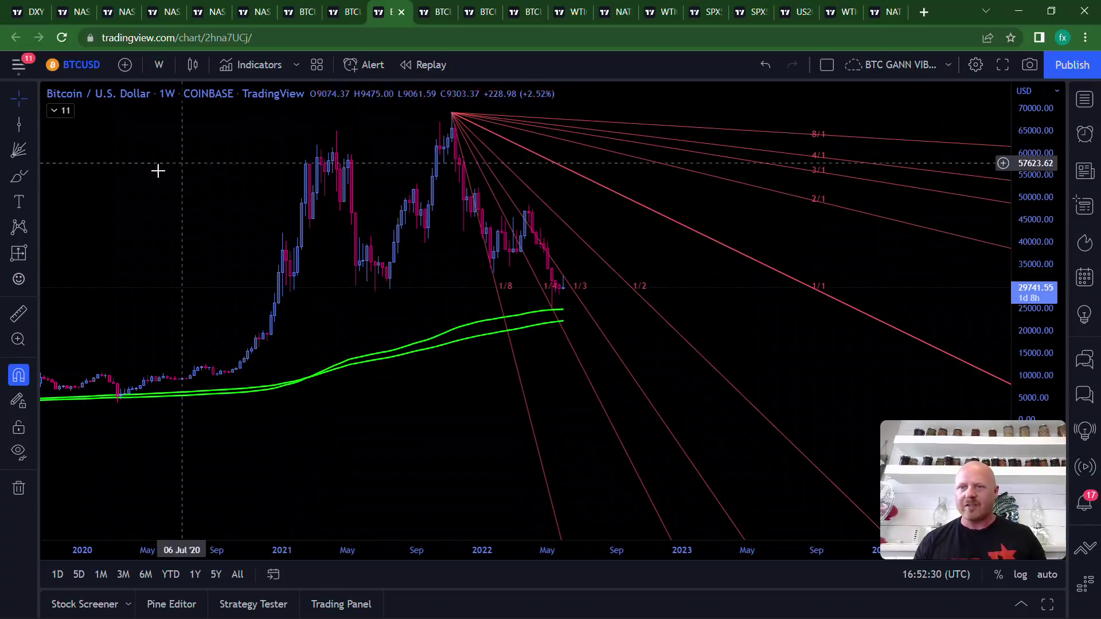
left_click(117, 417, "shift")
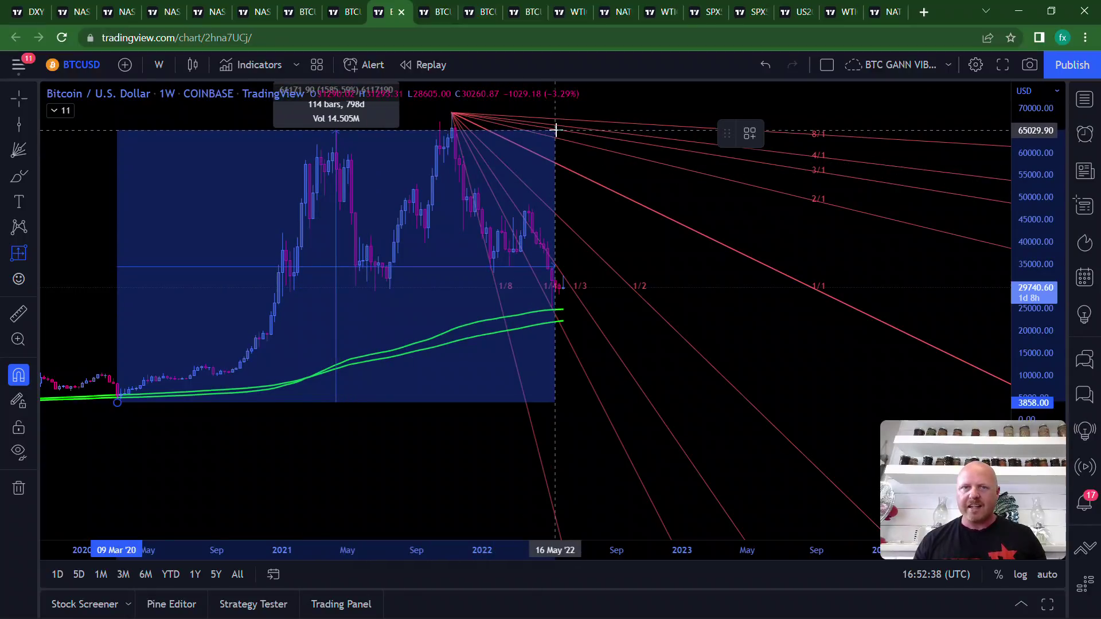
left_click(555, 130)
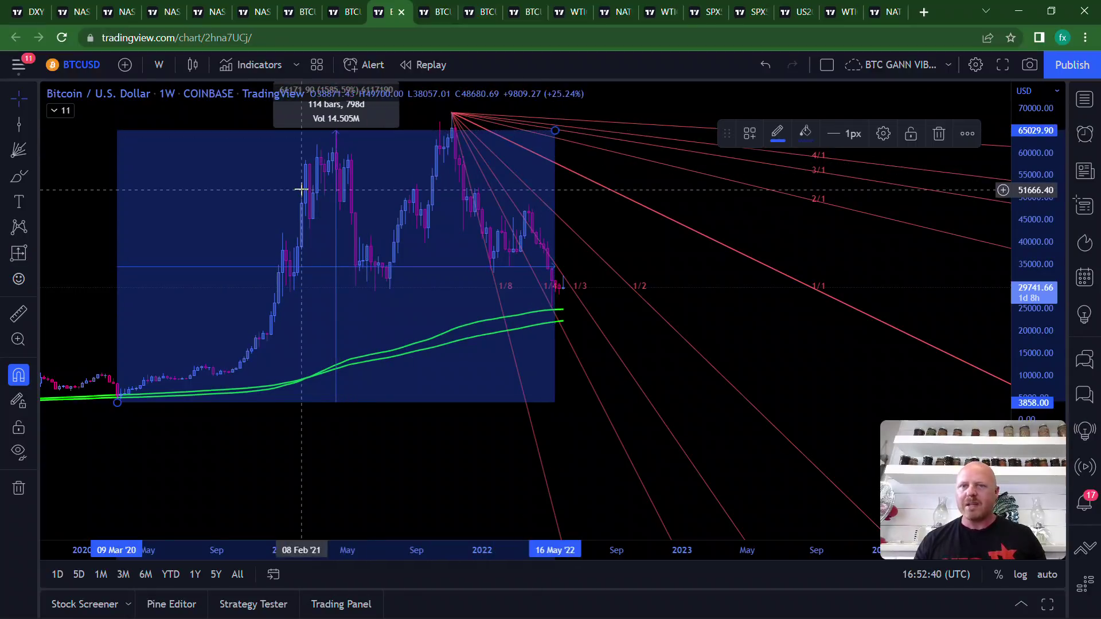
left_click_drag(423, 117, 447, 153)
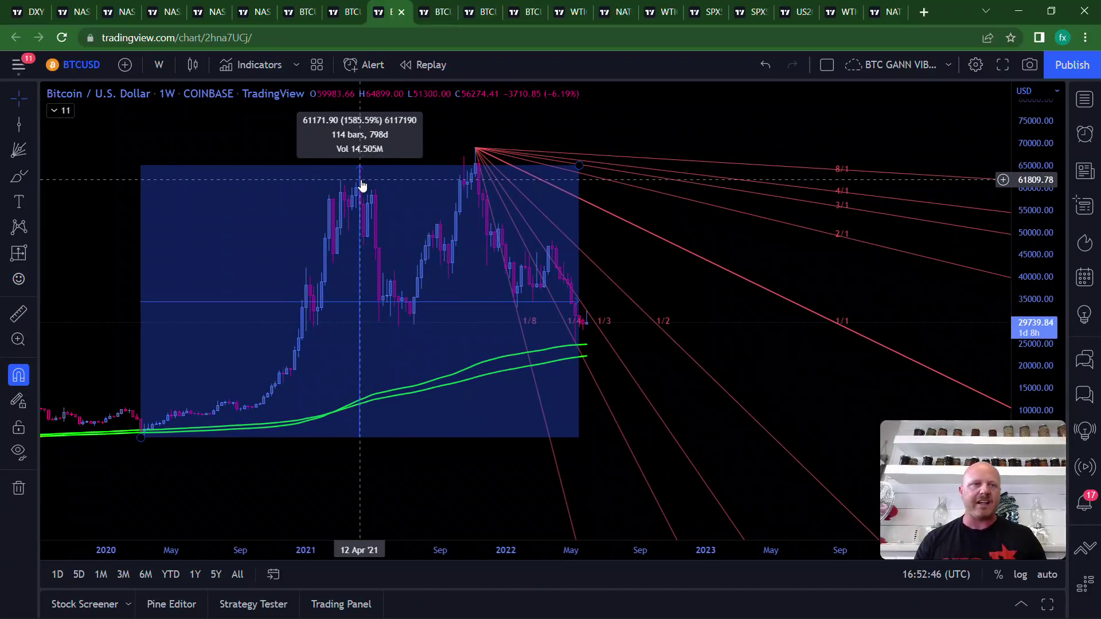
Step: Set the second price of the 114-bar date and price range to 64899
left_click(410, 173)
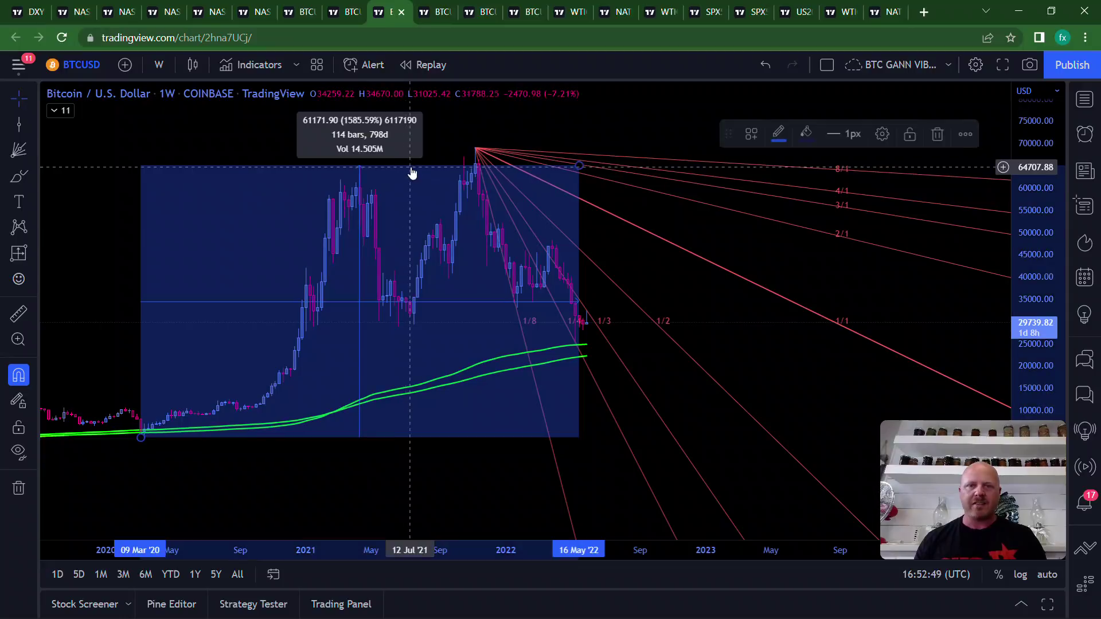
left_click(882, 134)
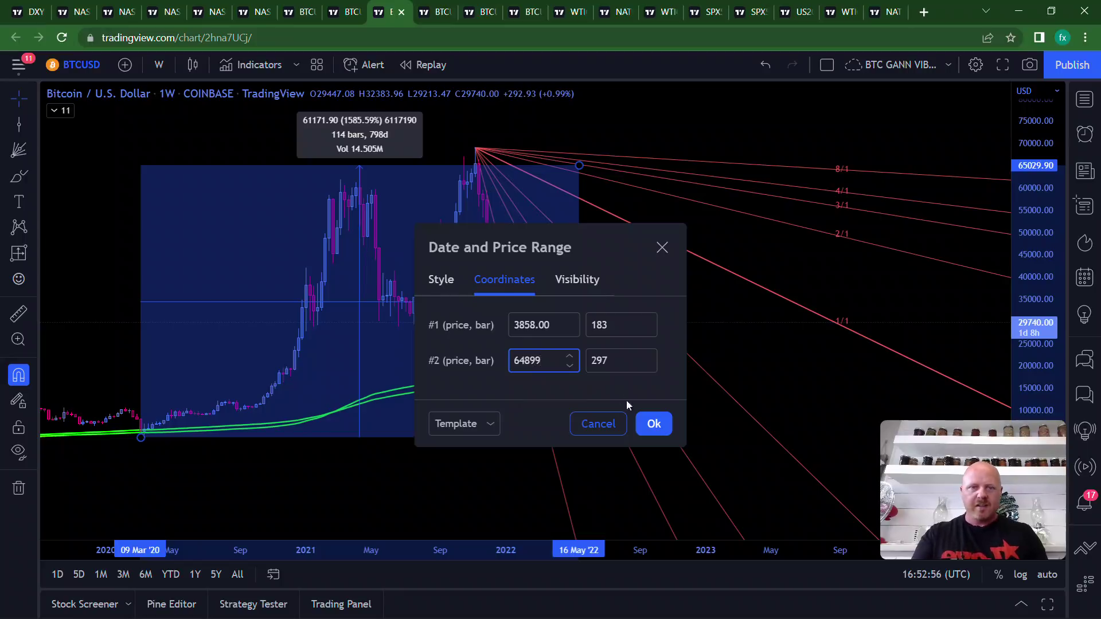
left_click(653, 424)
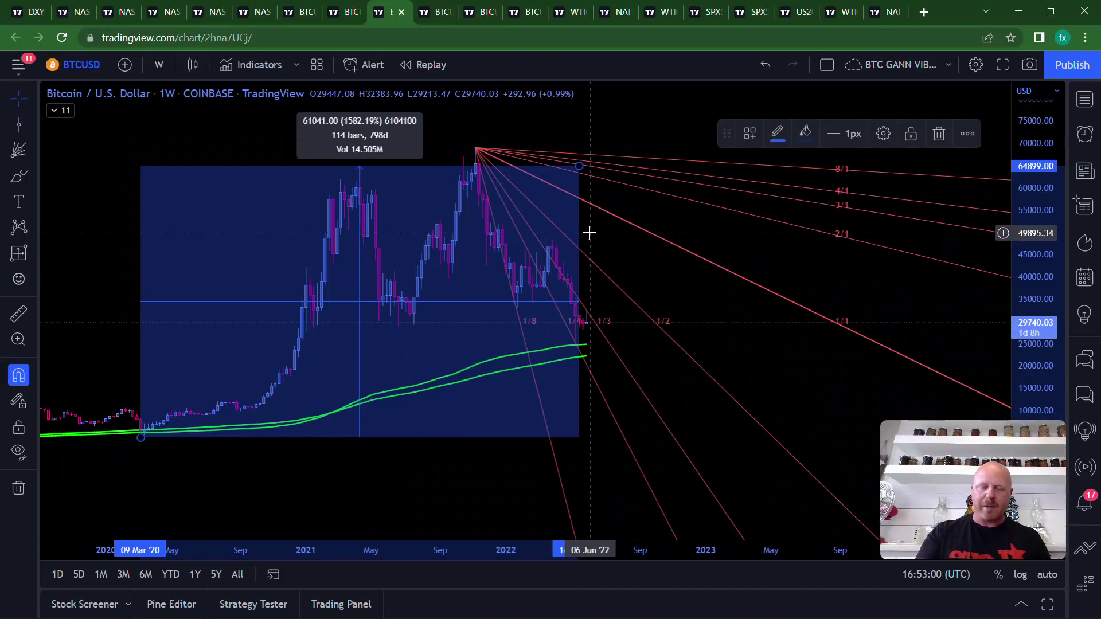
Step: Duplicate the 114-bar range box and align the copy with its top edge, spanning 16 May '22 to 22 Jul '24
mouse_move(589, 232)
left_mouse_down()
mouse_move(467, 189)
mouse_move(446, 140)
mouse_move(843, 152)
mouse_move(885, 165)
left_mouse_up()
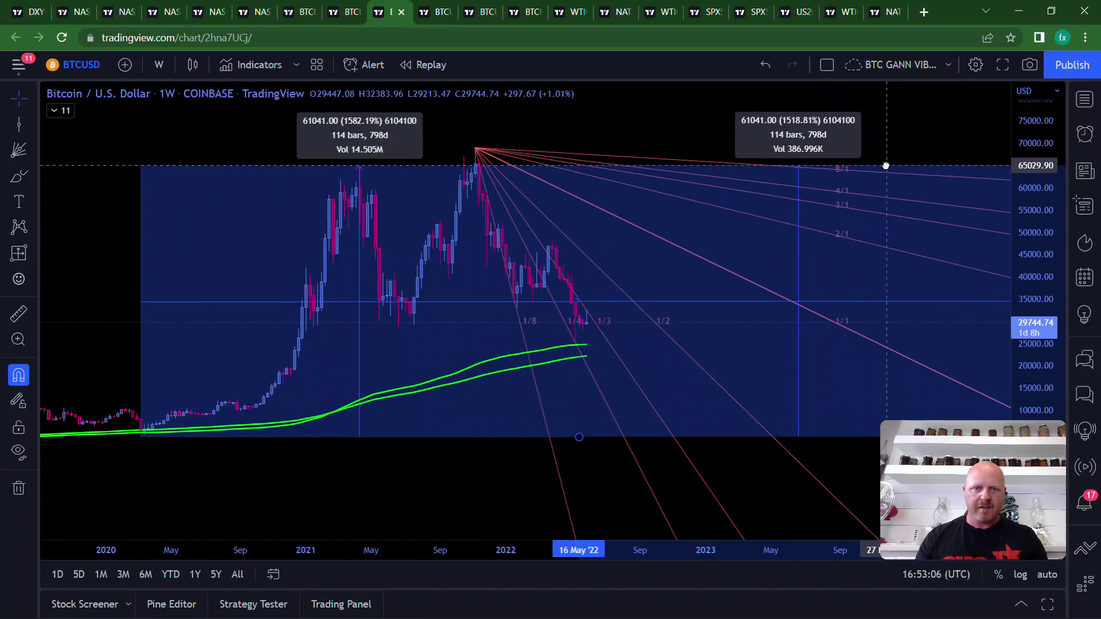
left_click_drag(886, 166, 887, 168)
left_click_drag(669, 123, 579, 138)
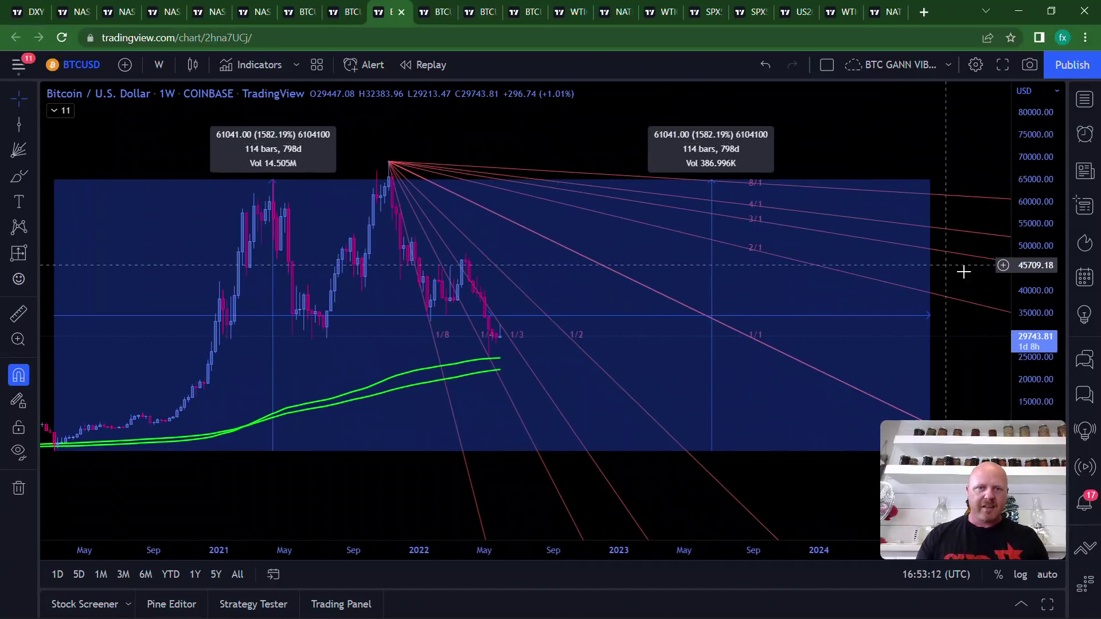
Step: Draw a Gann fan from the 09 Mar '20 low to 50799.76 on 17 Jul '23, running its 1/1 line through the duplicate box's upper far corner
left_click_drag(1039, 326, 1026, 46)
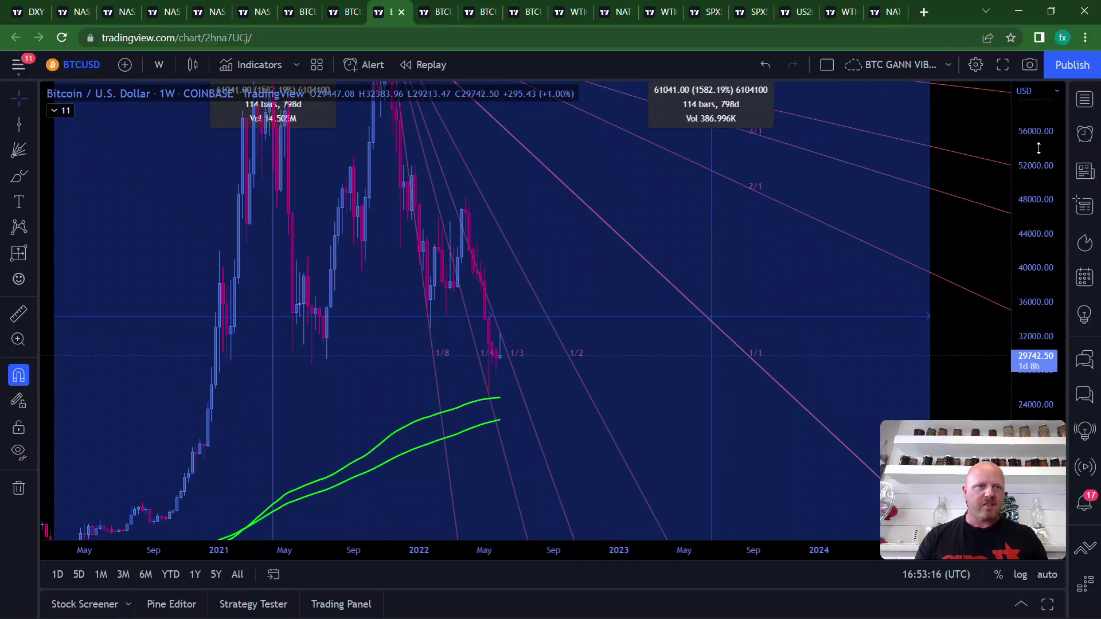
left_click_drag(1039, 147, 1038, 223)
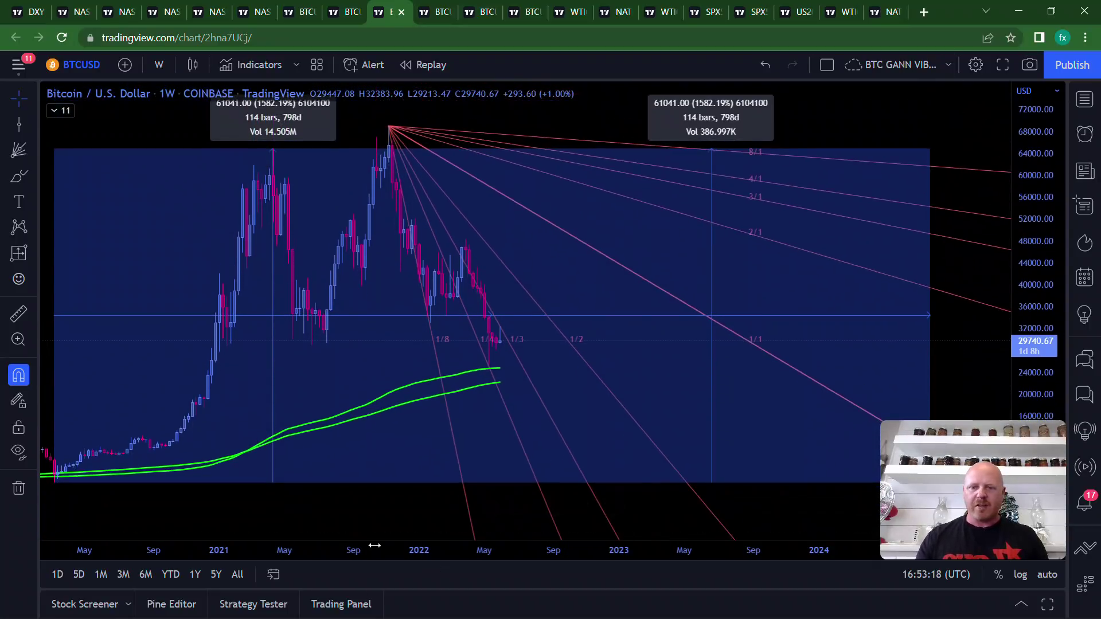
left_click_drag(374, 545, 467, 552)
mouse_move(142, 335)
left_mouse_down()
mouse_move(150, 303)
mouse_move(86, 283)
mouse_move(86, 310)
mouse_move(115, 321)
left_mouse_up()
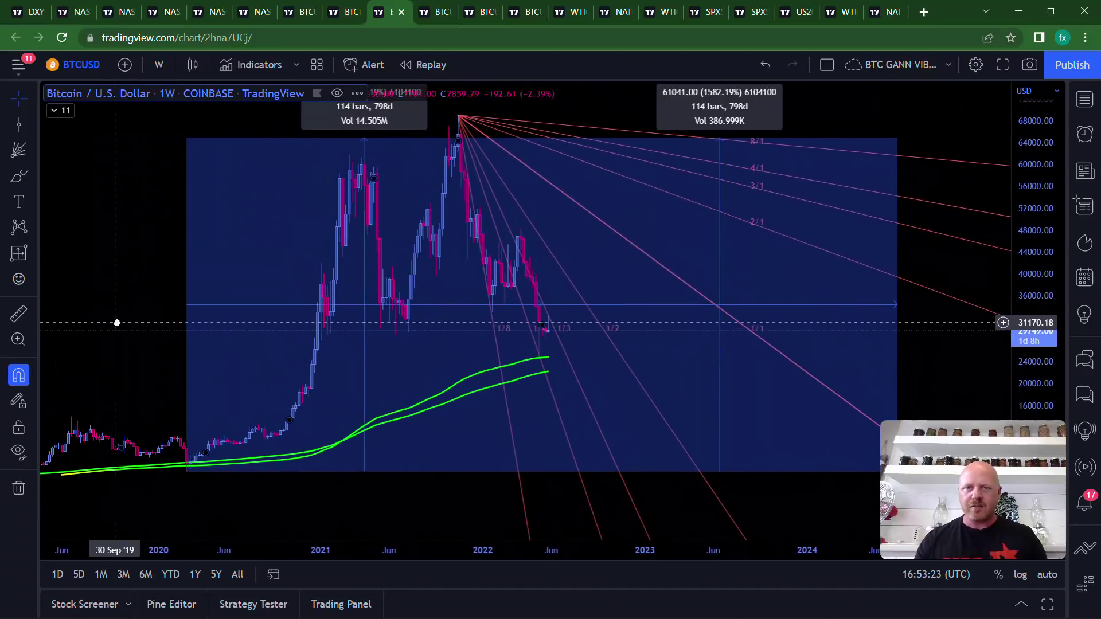
left_click(18, 150)
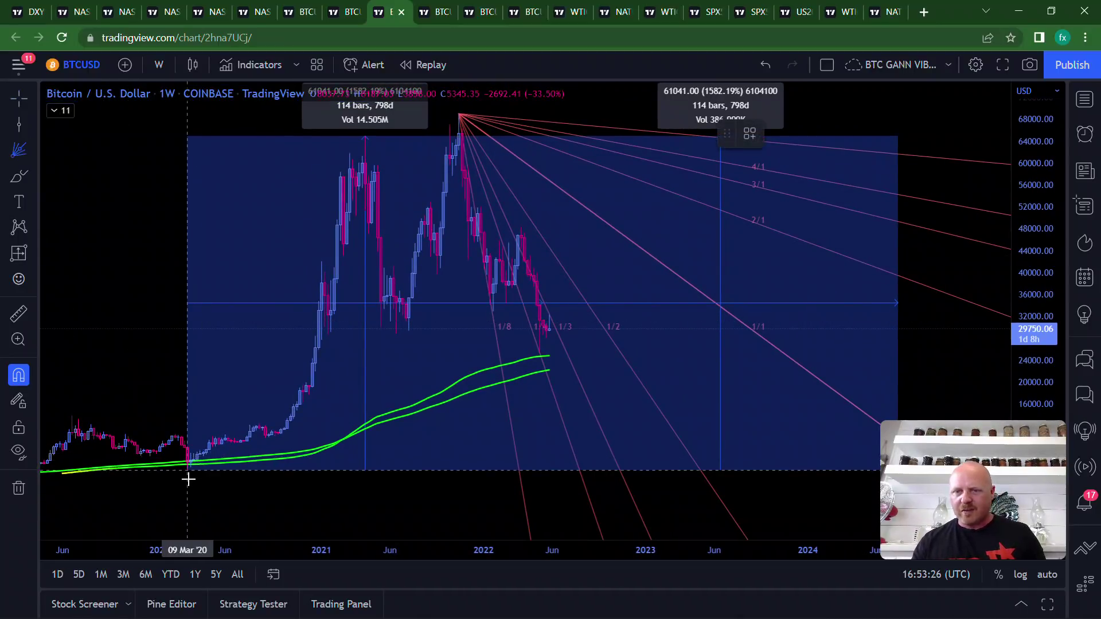
left_click(189, 479)
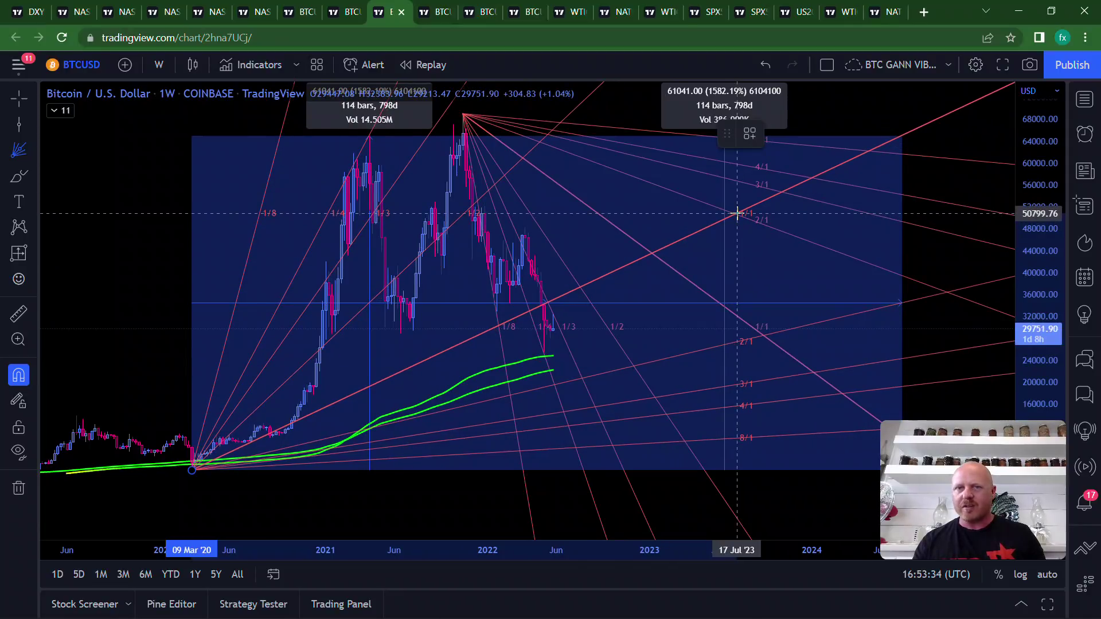
left_click(738, 213)
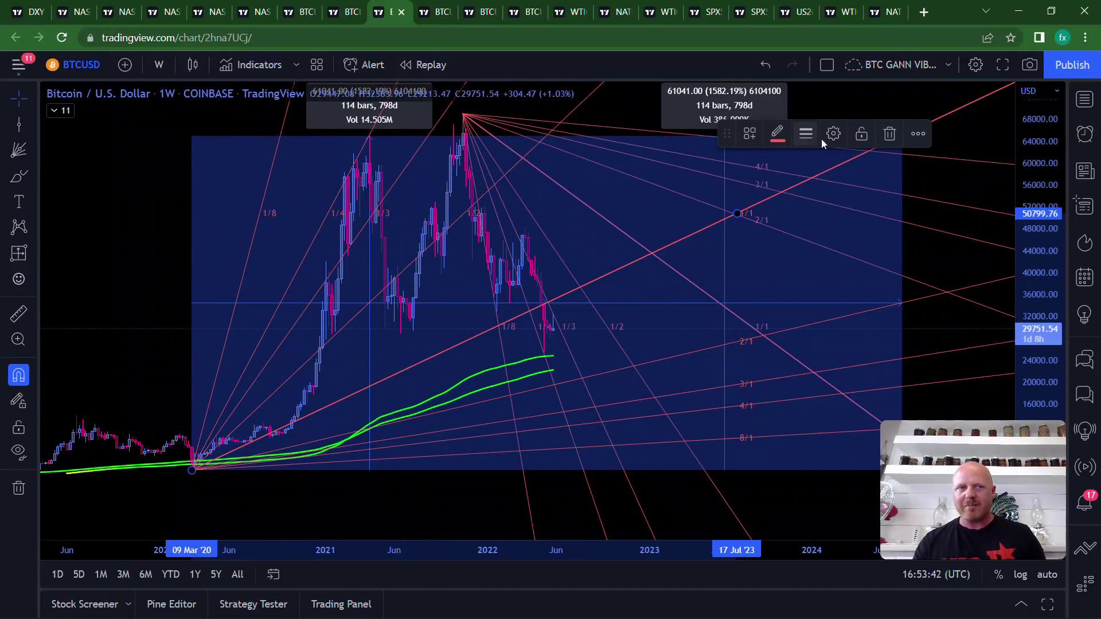
left_click_drag(981, 139, 771, 224)
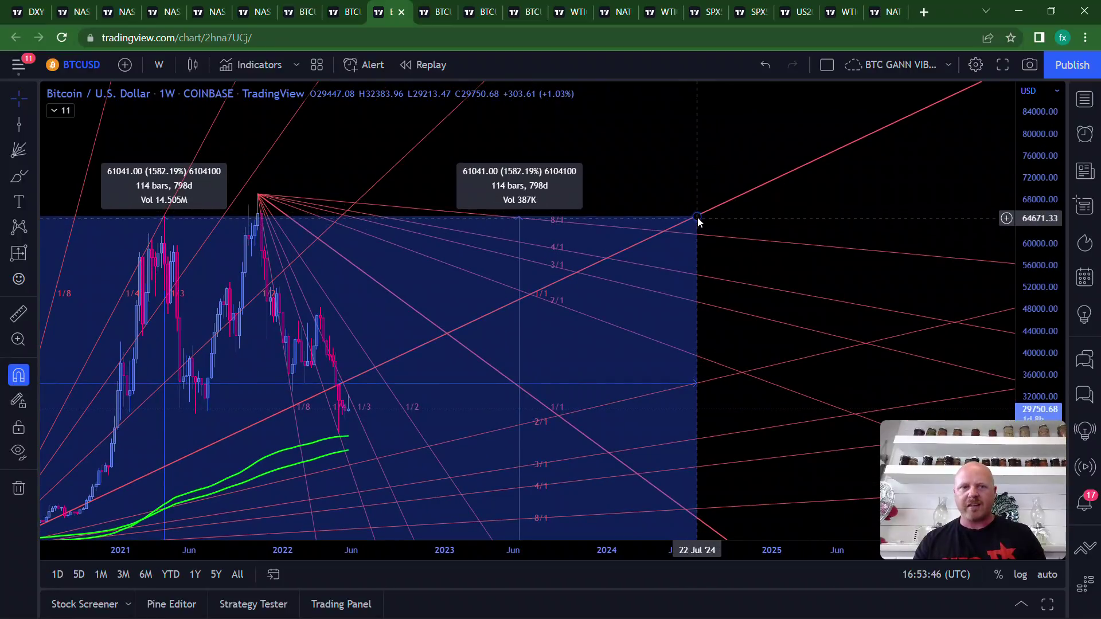
left_click_drag(809, 199, 926, 153)
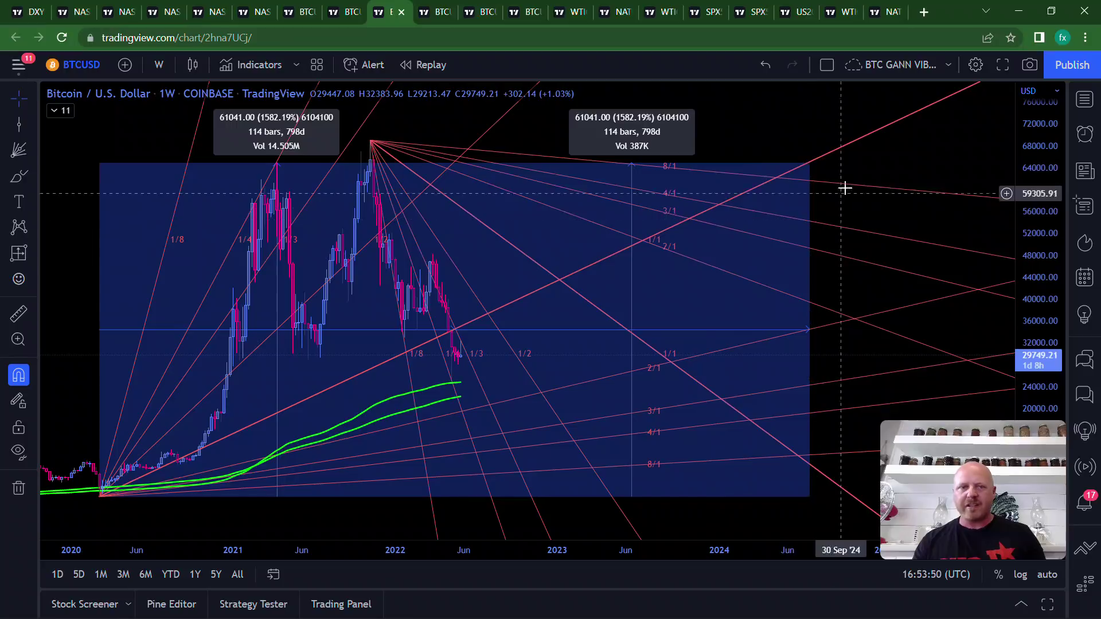
Step: Delete both 114-bar date and price range boxes, leaving the two Gann fans on the chart
left_click(776, 167)
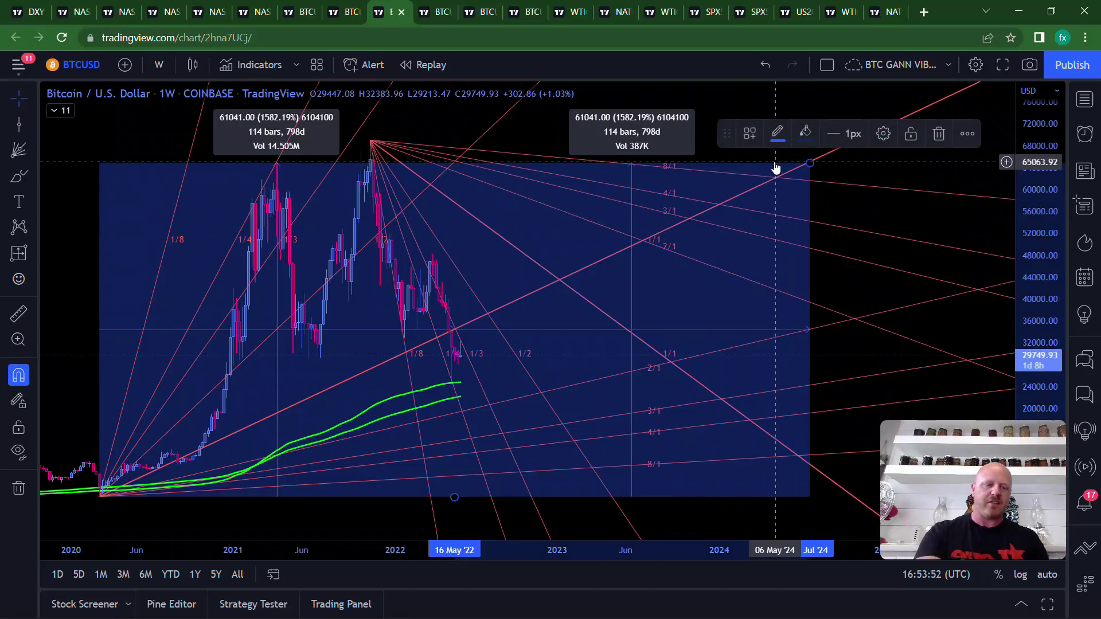
key("Delete")
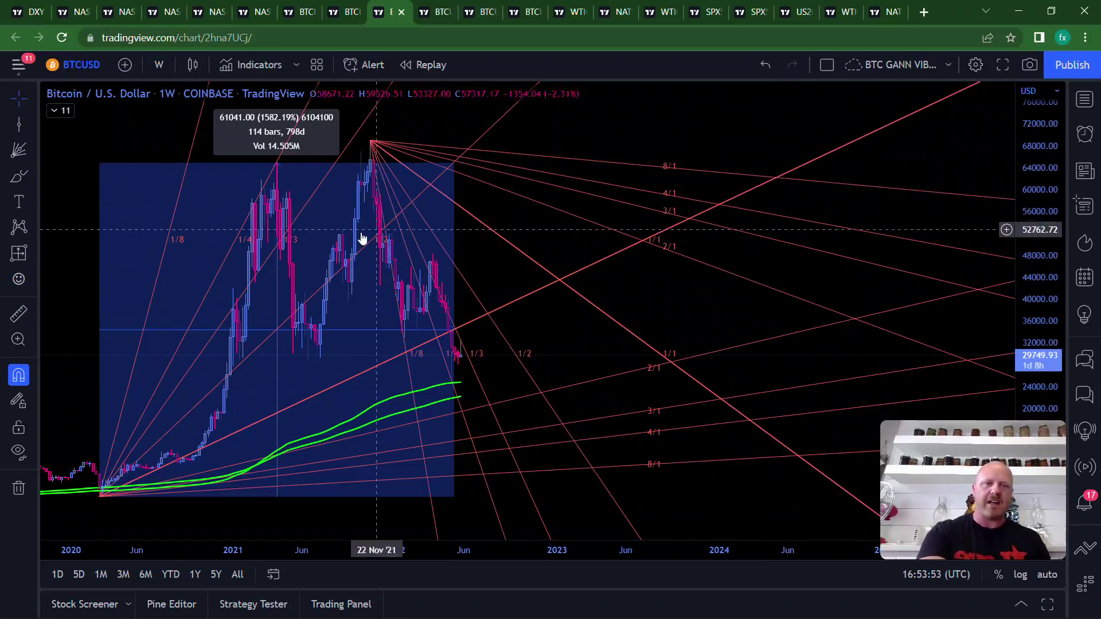
left_click(150, 168)
key("Delete")
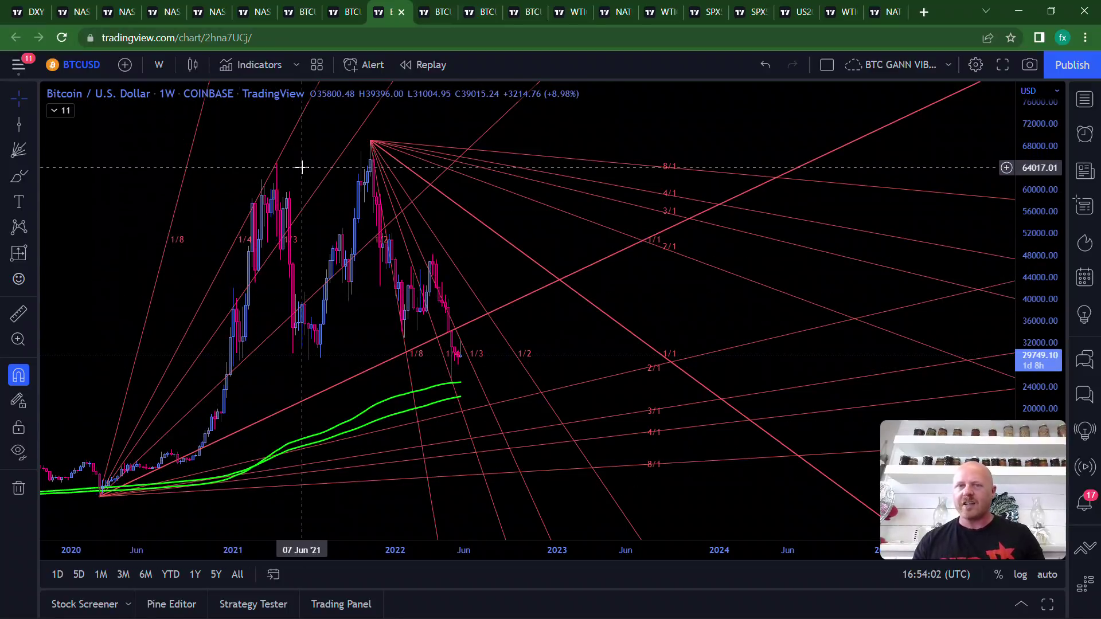
Step: Examine how the weekly candles sit against both Gann fans and where the fans' lines intersect through 2022 and 2023
scroll(948, 162, "right", 3)
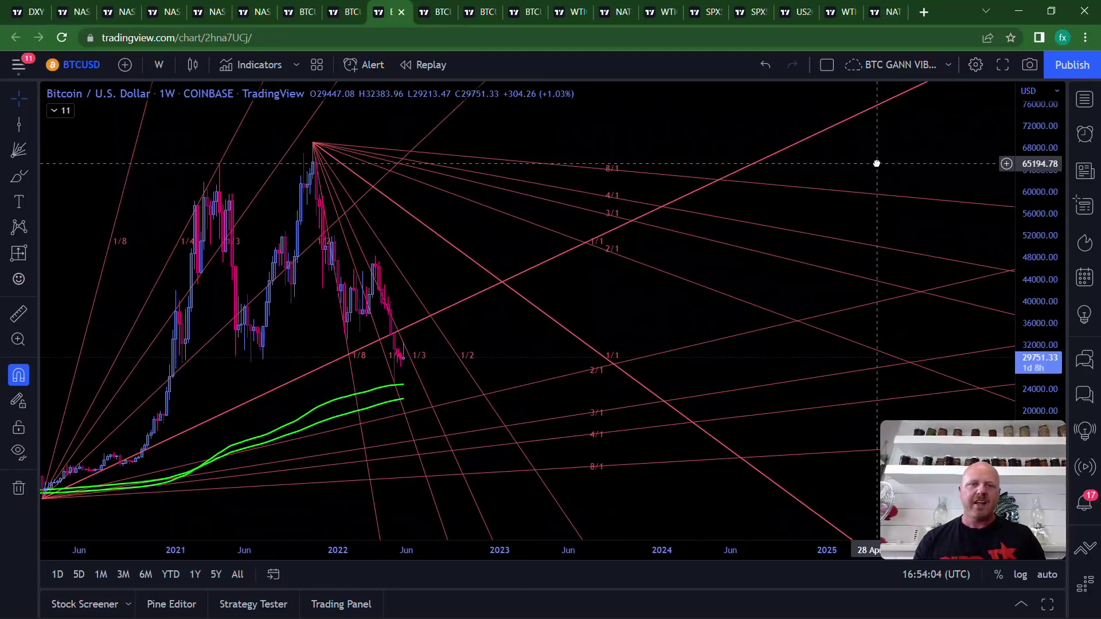
left_click_drag(1032, 258, 1032, 216)
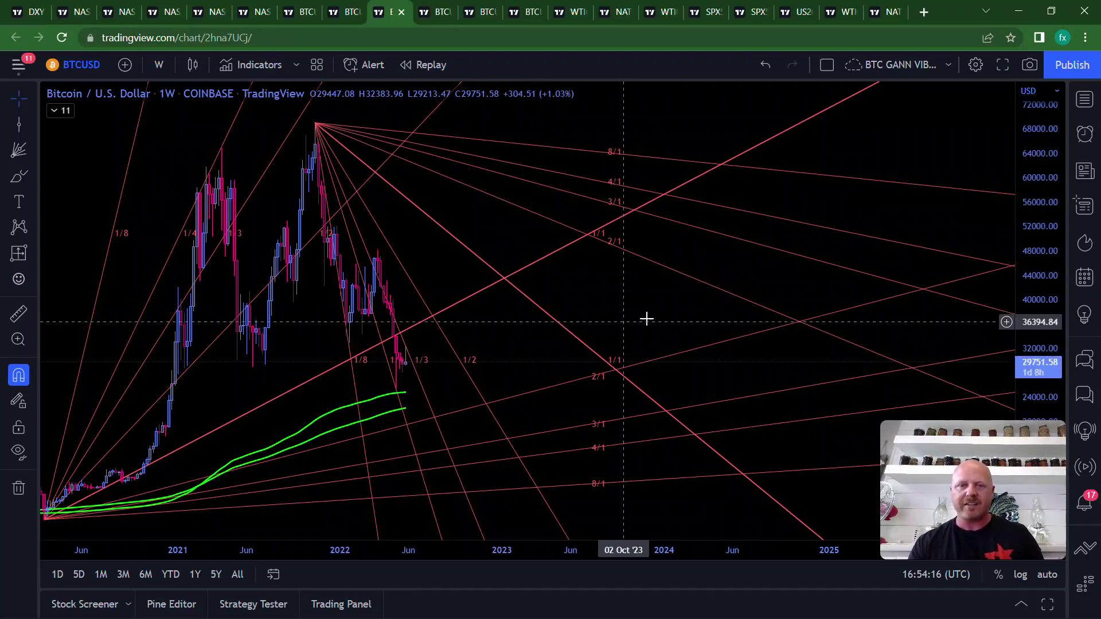
left_click_drag(467, 222, 615, 238)
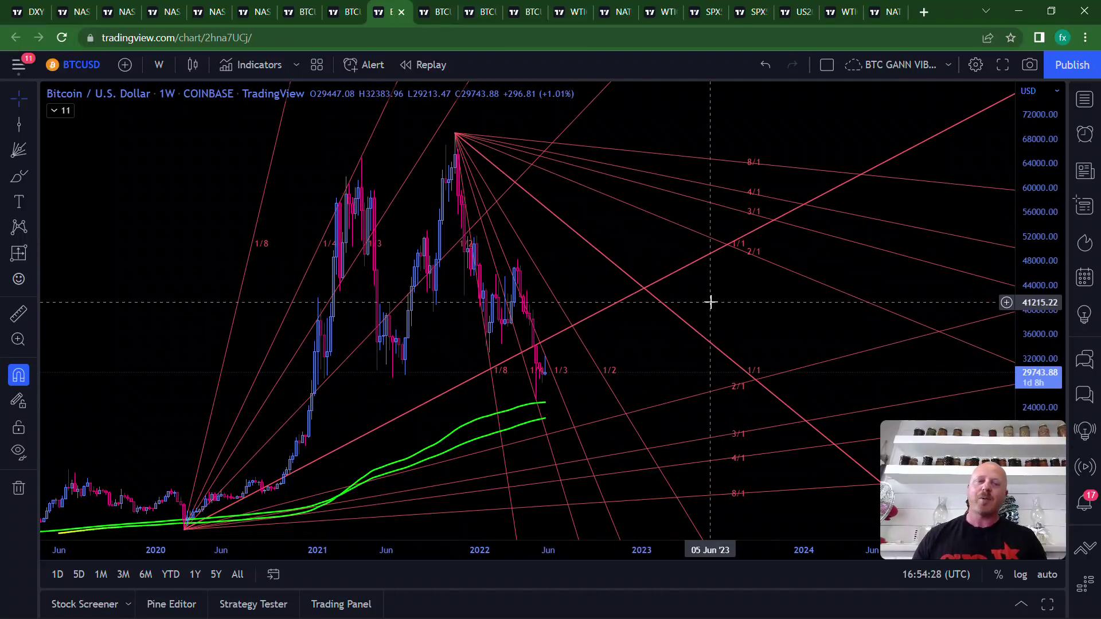
left_click_drag(744, 302, 671, 280)
left_click_drag(737, 551, 644, 554)
left_click_drag(406, 310, 688, 312)
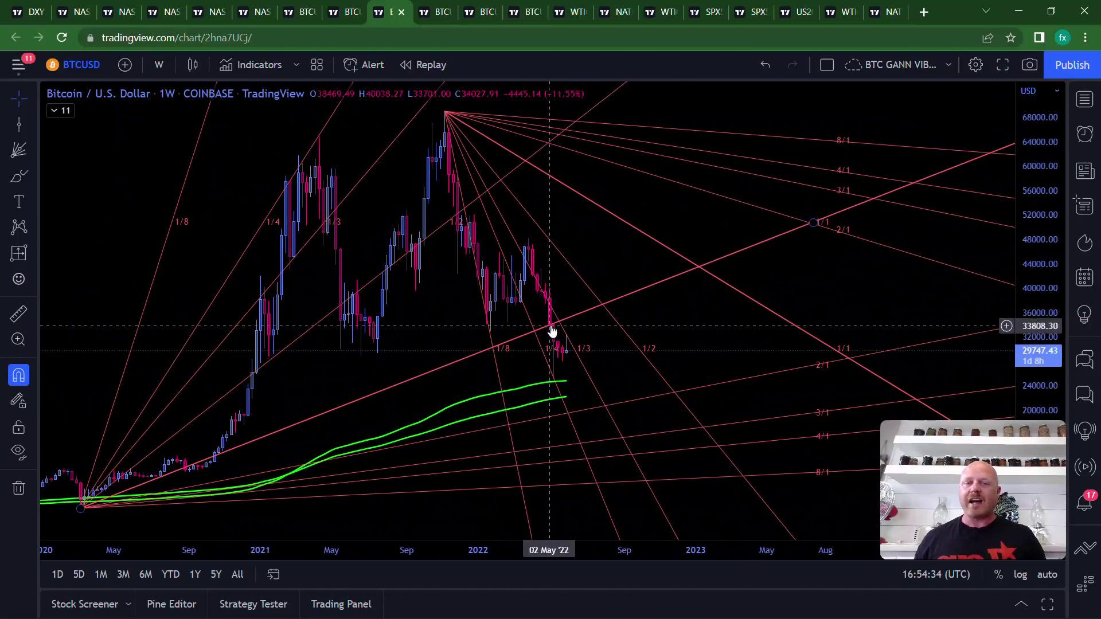
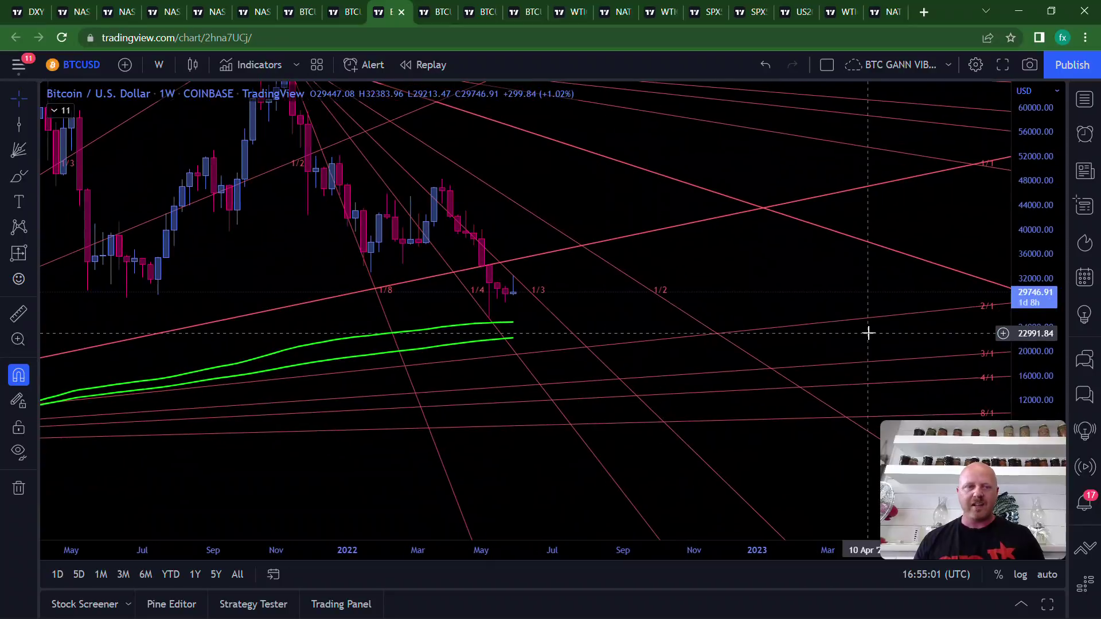
left_click_drag(1043, 357, 1044, 315)
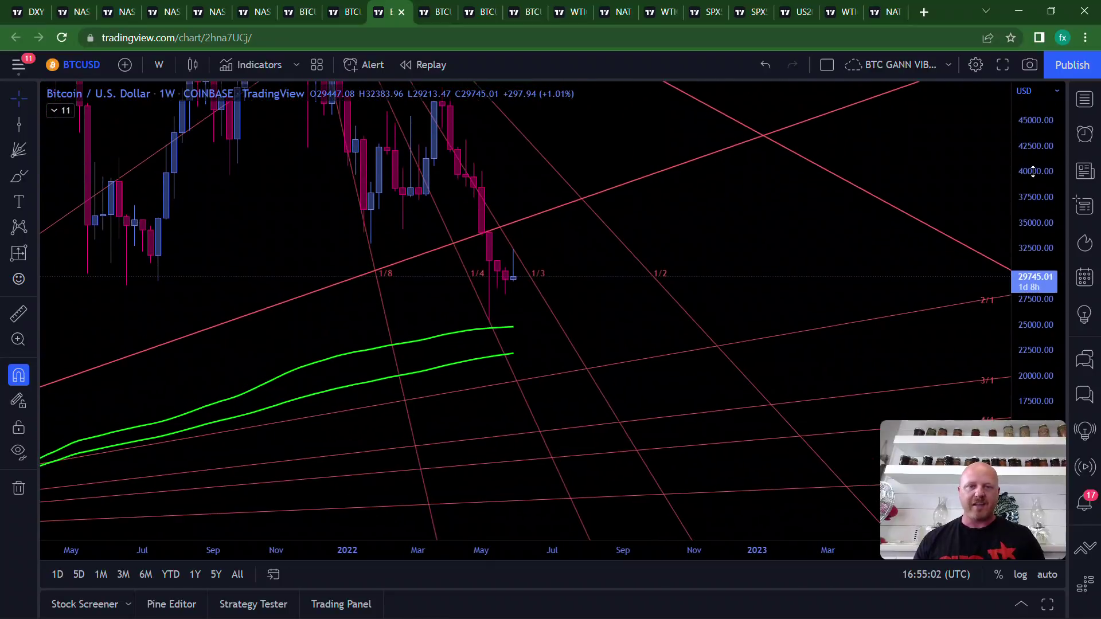
left_click_drag(668, 554, 611, 565)
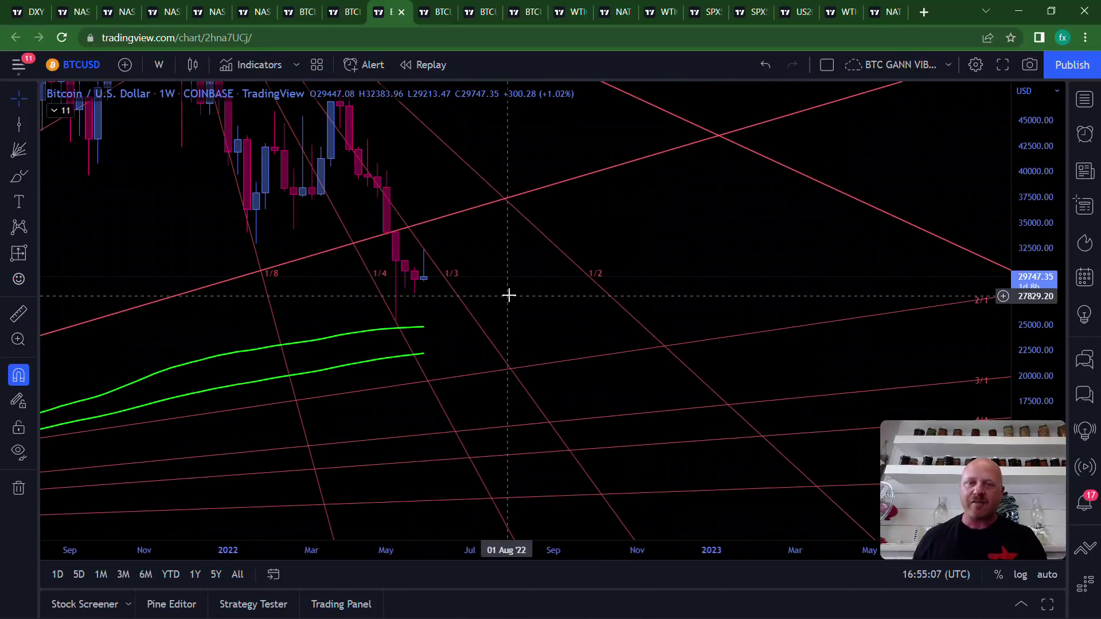
left_click_drag(510, 295, 538, 334)
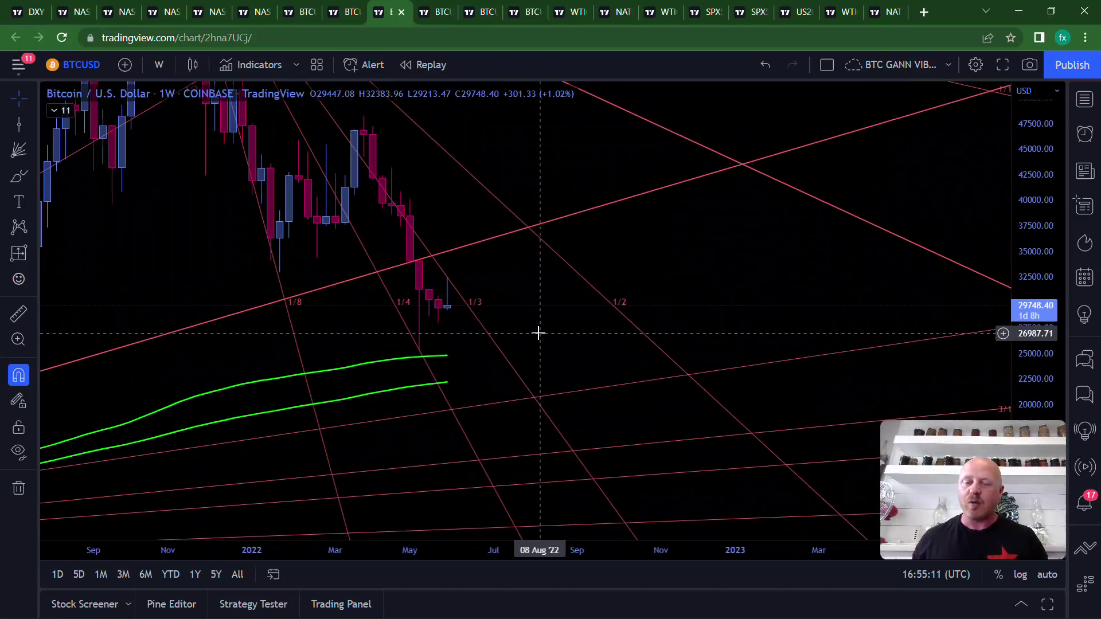
left_click_drag(502, 275, 544, 305)
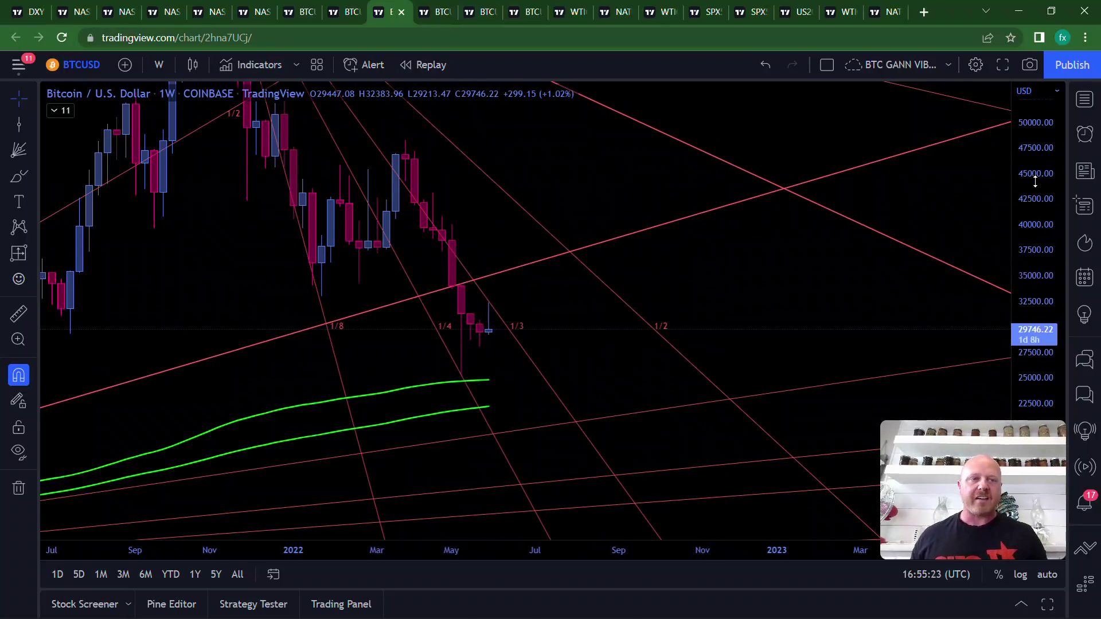
left_click_drag(1036, 182, 1036, 296)
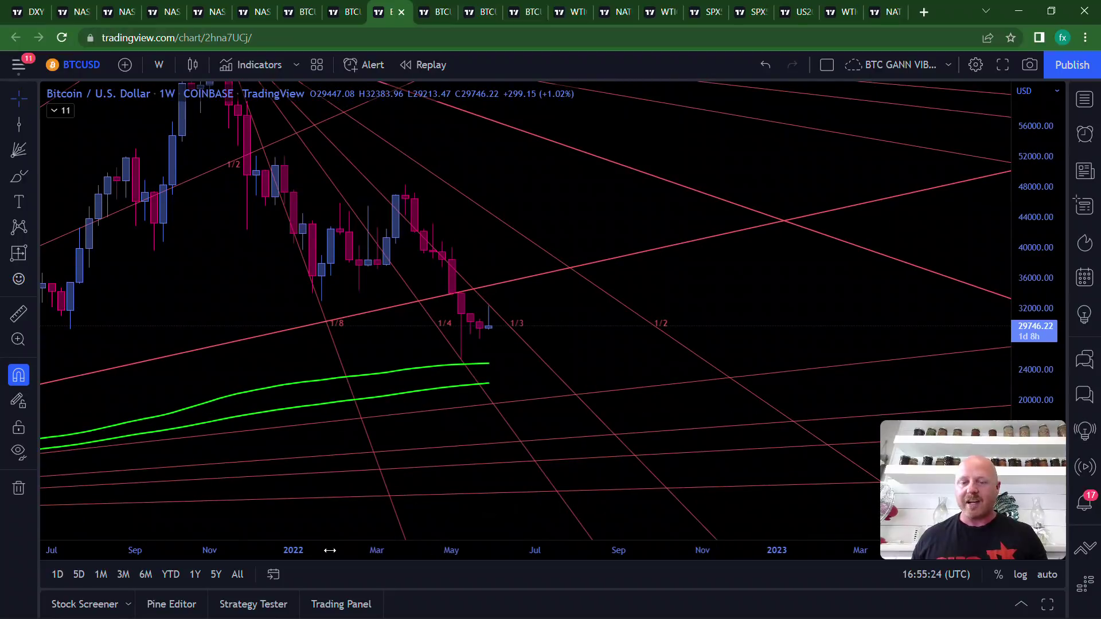
Step: Brush a circle around the June 2021 candles at the rising fan's 1/2 line and a downward arrow from them to the following low
scroll(330, 550, "down", 2)
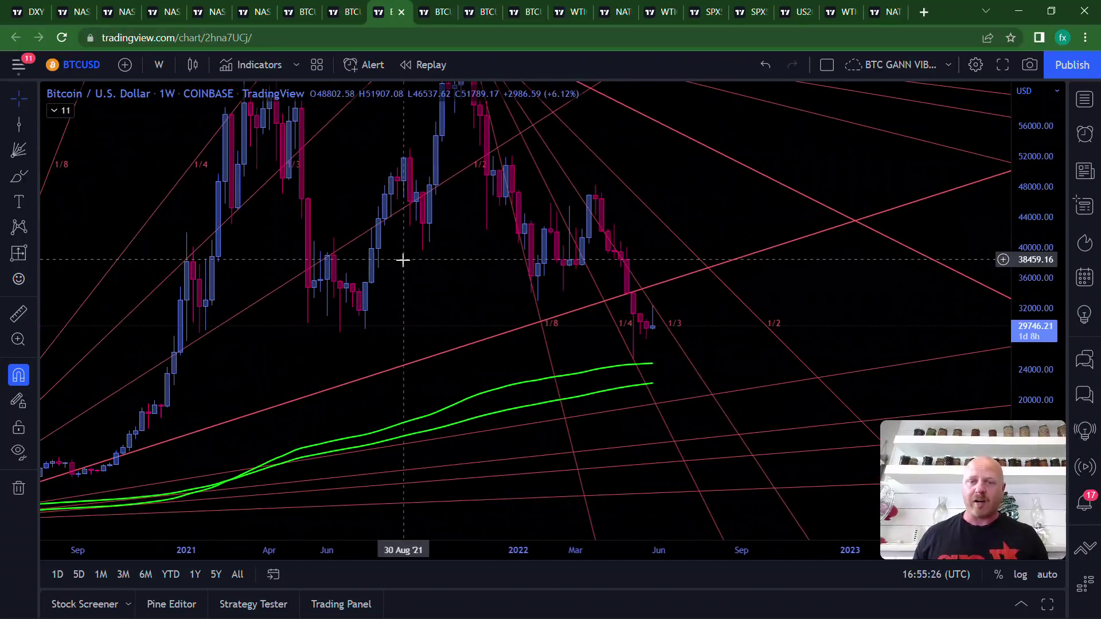
left_click_drag(403, 261, 567, 307)
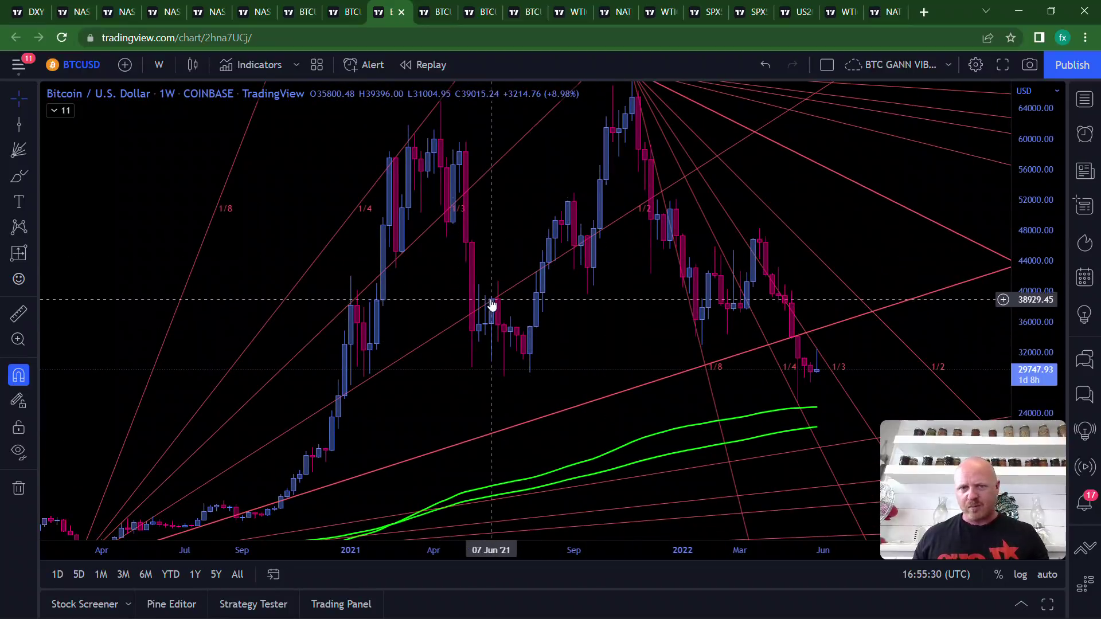
left_click(19, 178)
mouse_move(508, 271)
left_mouse_down()
mouse_move(482, 280)
mouse_move(482, 324)
mouse_move(508, 304)
mouse_move(522, 269)
left_mouse_up()
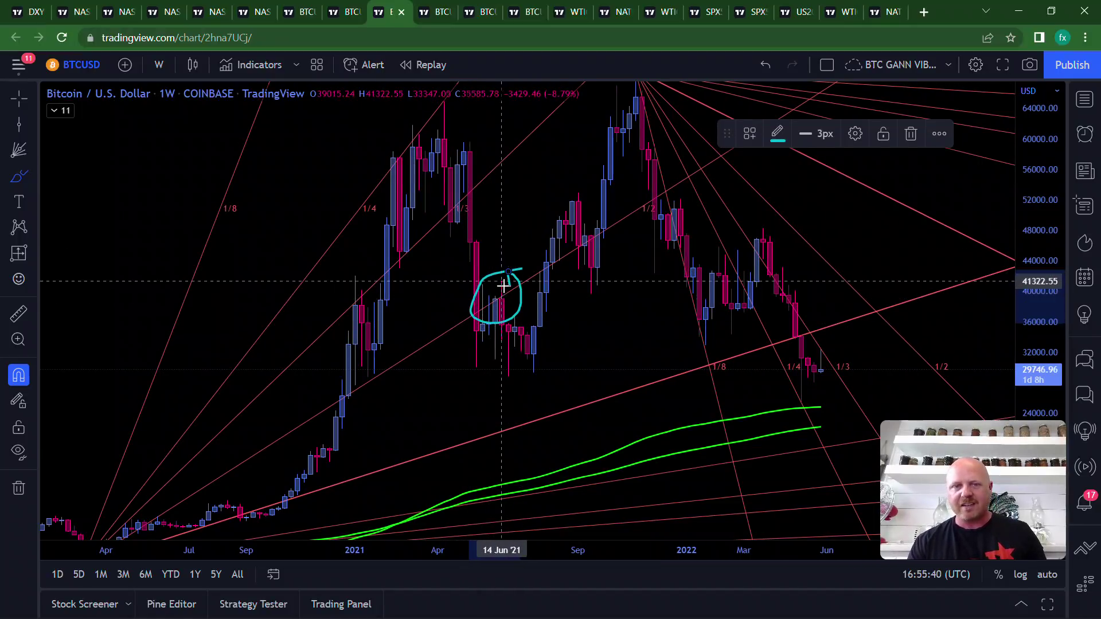
left_click_drag(507, 282, 521, 374)
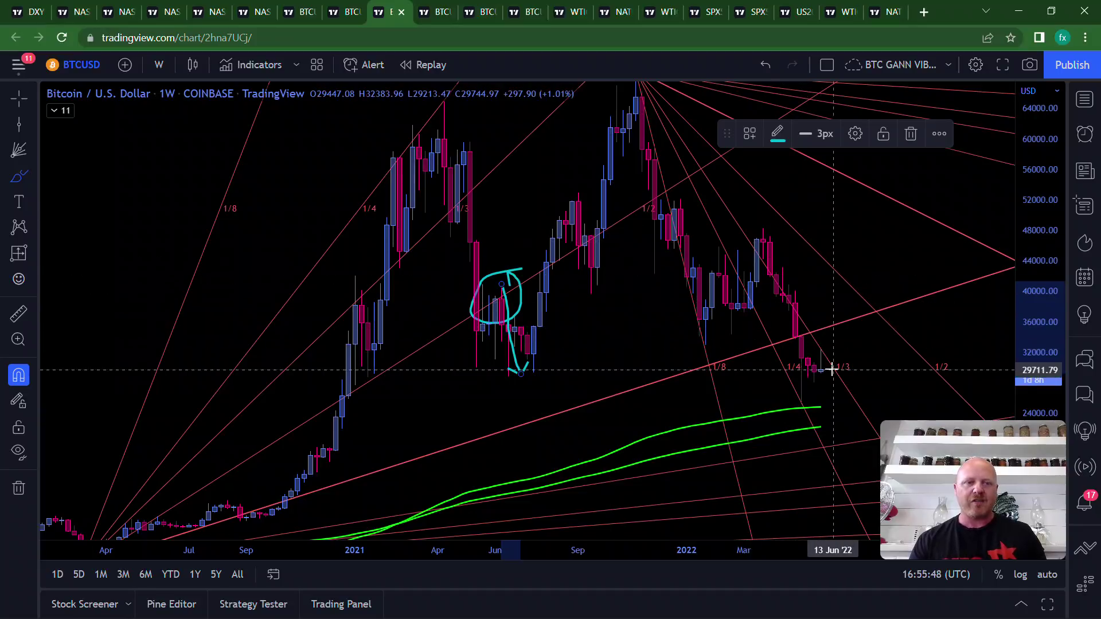
Step: Brush a circle around the May–June 2022 candles with an upward arrow towards the rising 1/1 line, and leave the Brush tool
mouse_move(833, 341)
left_mouse_down()
mouse_move(805, 348)
mouse_move(790, 393)
mouse_move(833, 394)
mouse_move(845, 370)
mouse_move(821, 343)
left_mouse_up()
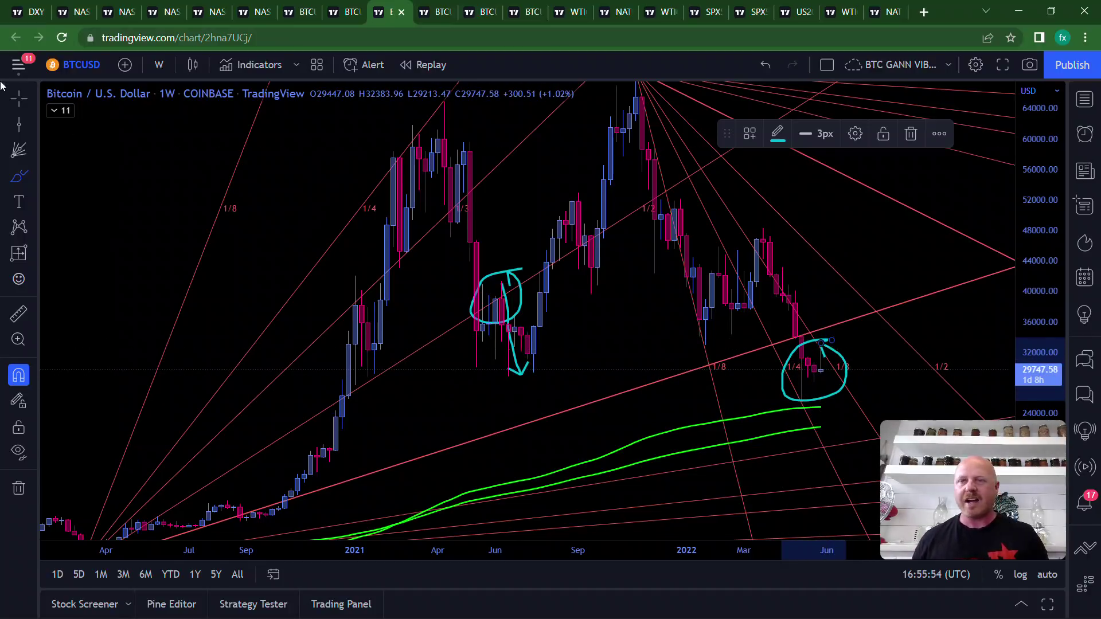
left_click(19, 98)
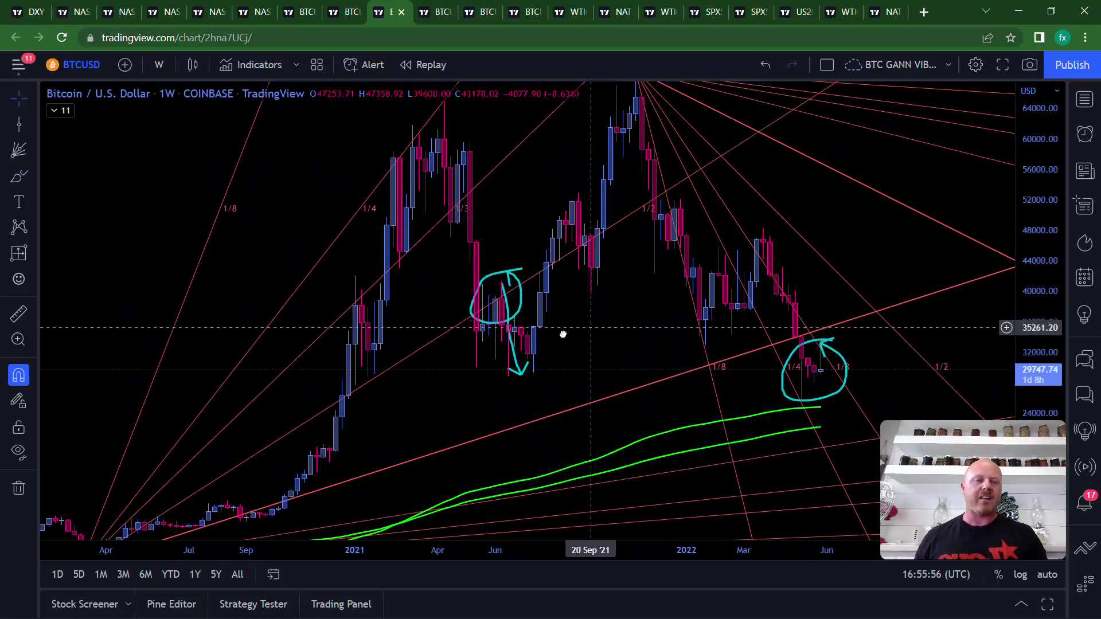
left_click_drag(904, 237, 833, 244)
left_click_drag(1047, 157, 1047, 194)
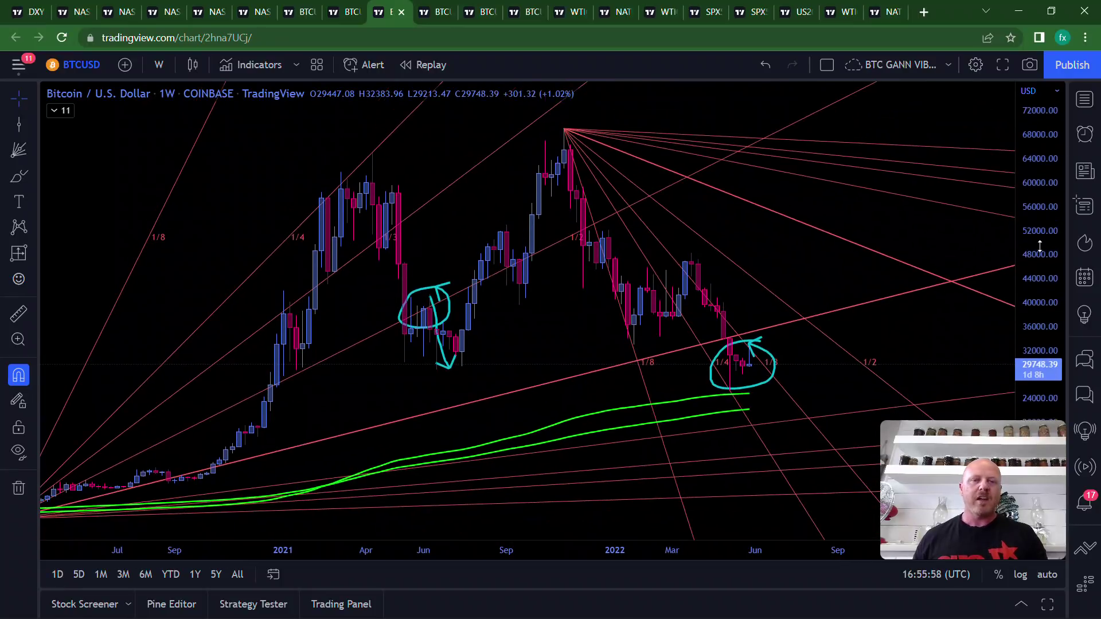
left_click_drag(806, 258, 734, 281)
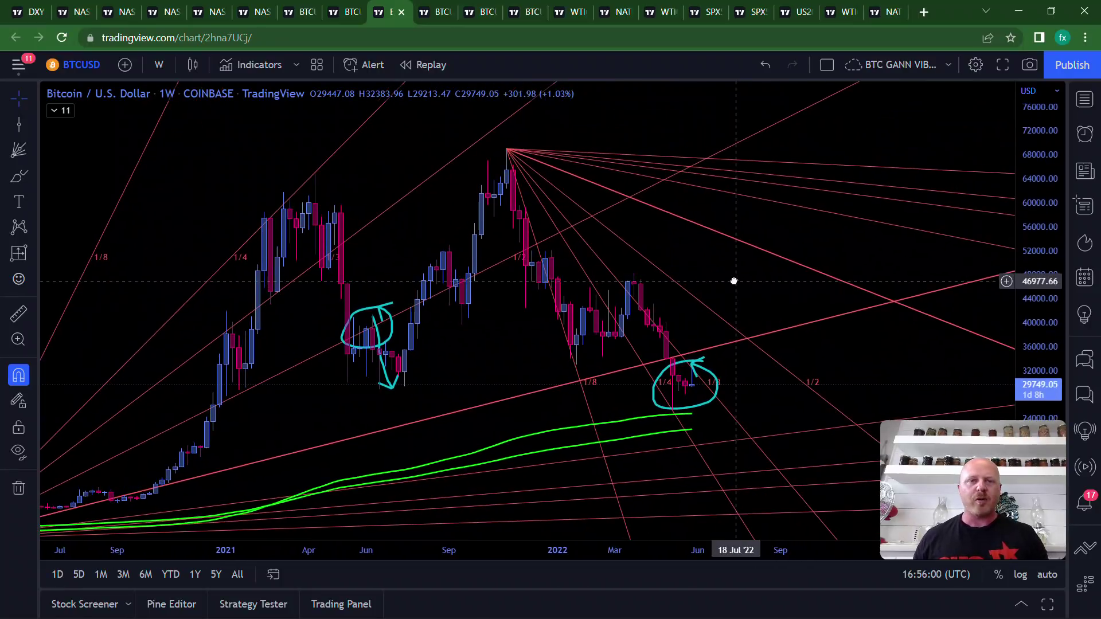